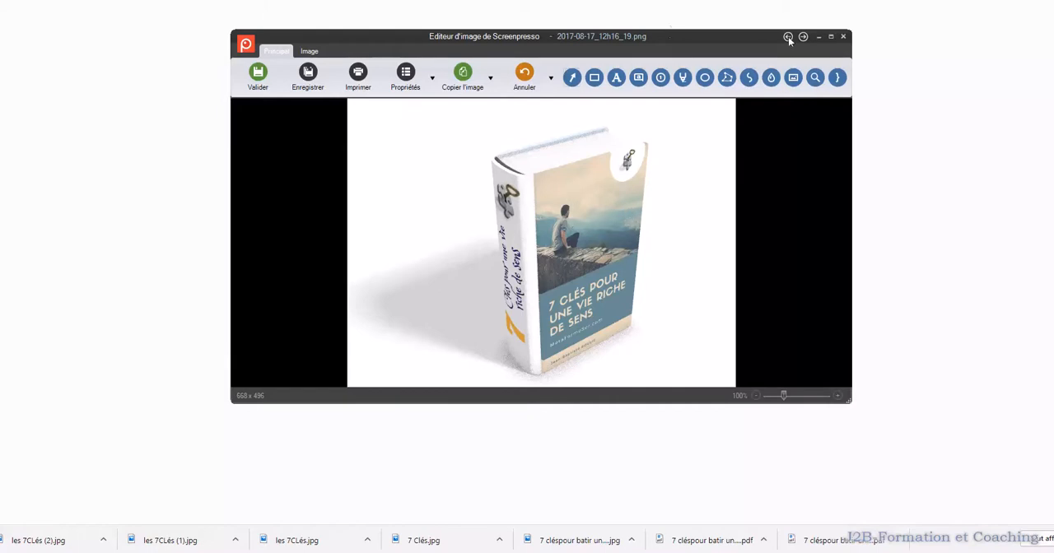
Close the book mockup in the image editor and bring up the Canva home page in the browser
left_click(844, 37)
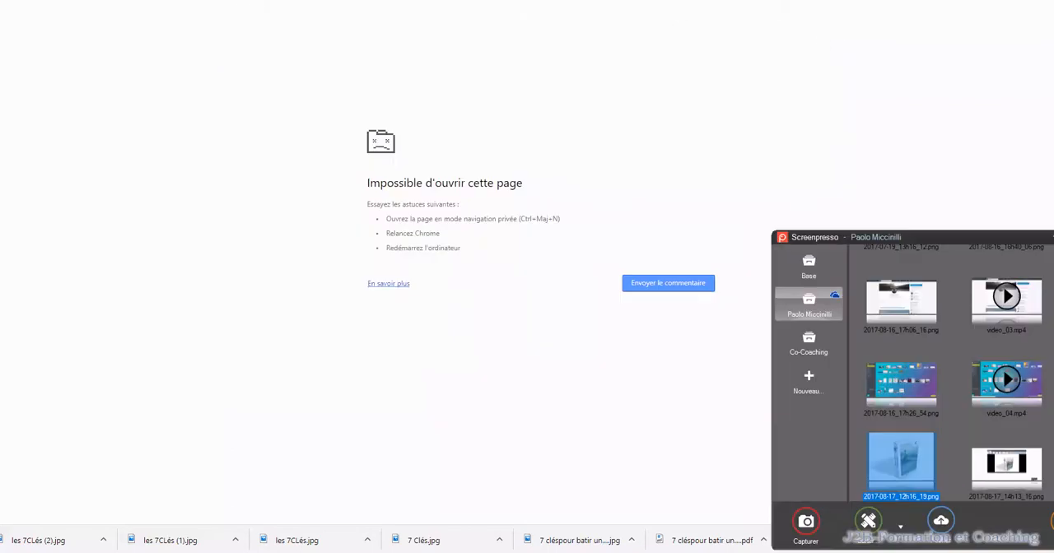
left_click(518, 2)
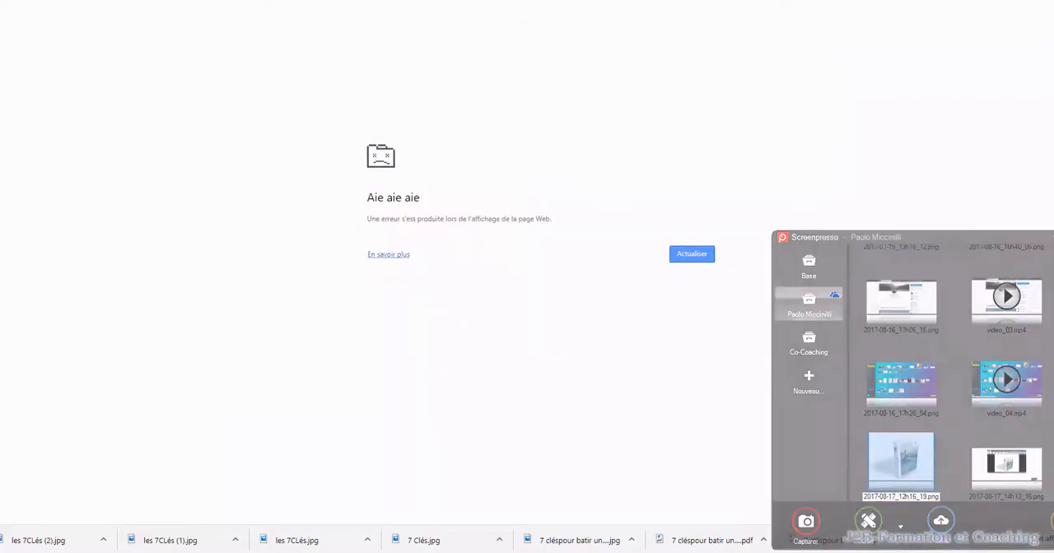
left_click(84, 2)
left_click(103, 119)
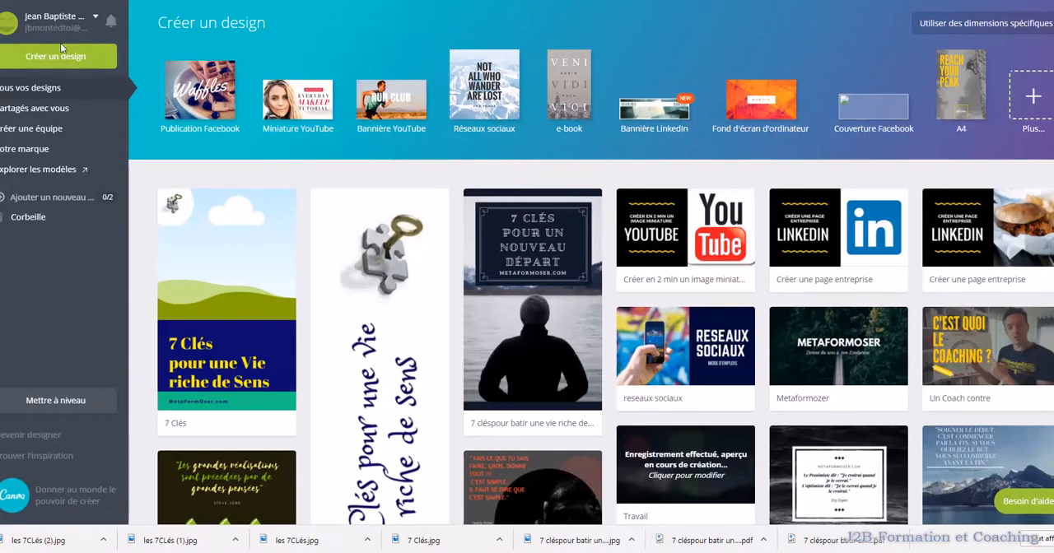
Start creating a new design and display the full range of design formats
left_click(109, 65)
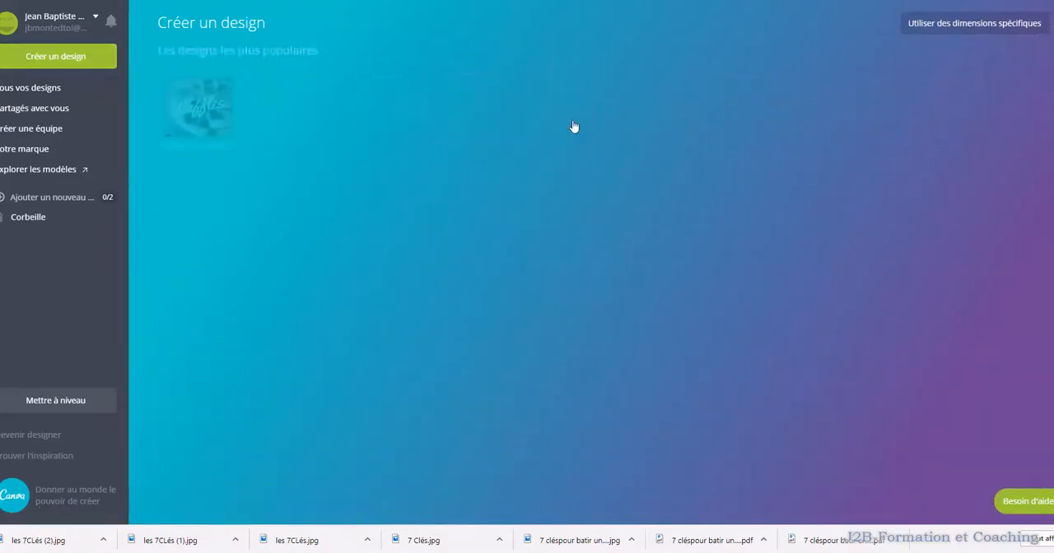
scroll(598, 146, "down", 1)
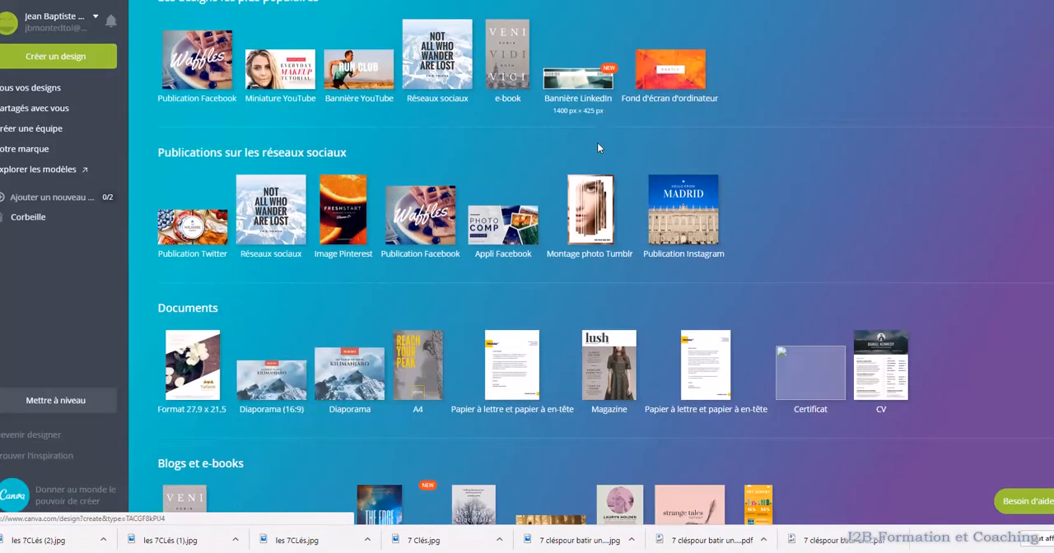
View the 3D book image 2017-08-17_12h17_18 from the E-Book folder as a reference, and return to Canva
mouse_move(483, 551)
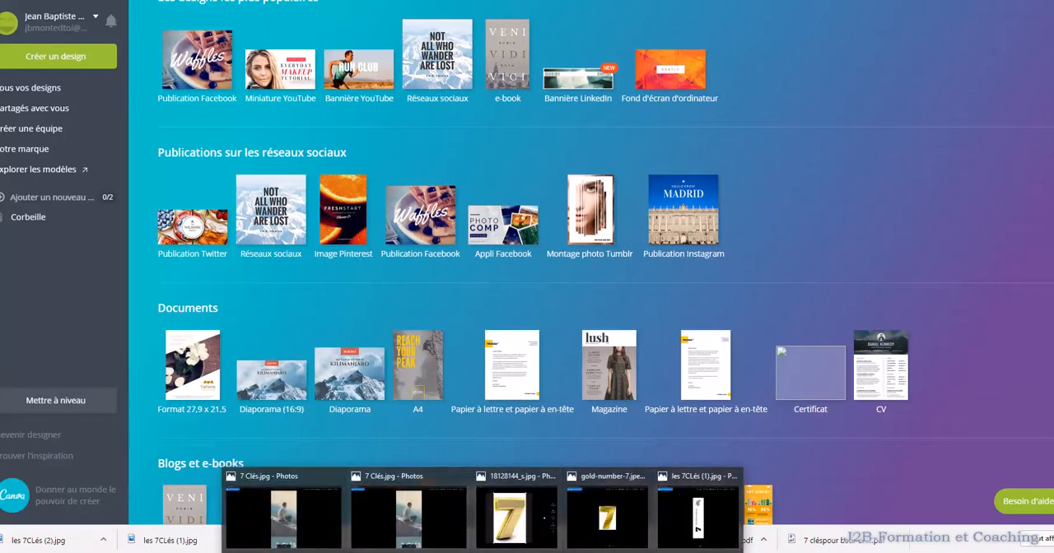
left_click(284, 552)
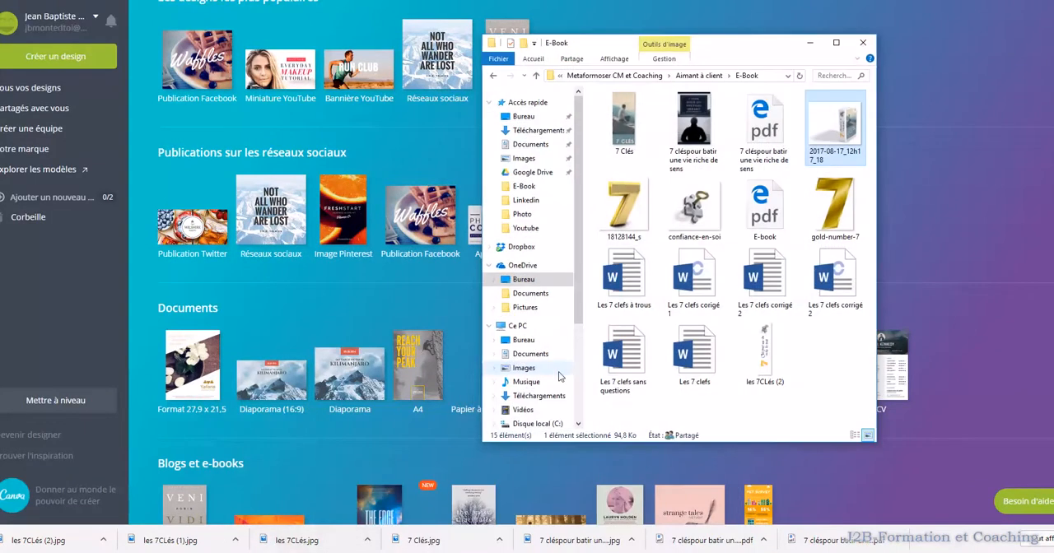
double_click(855, 130)
left_click(810, 42)
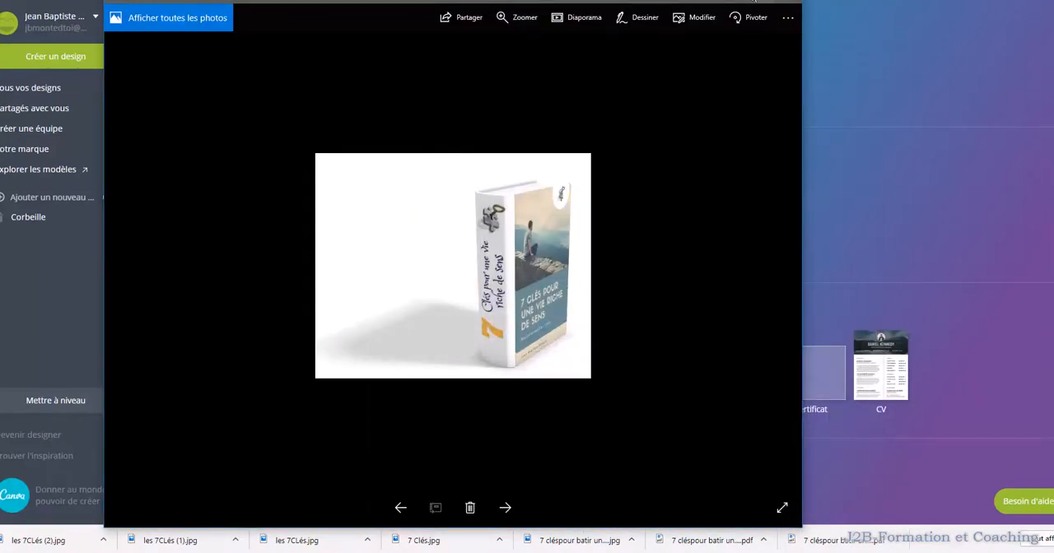
left_click(733, 2)
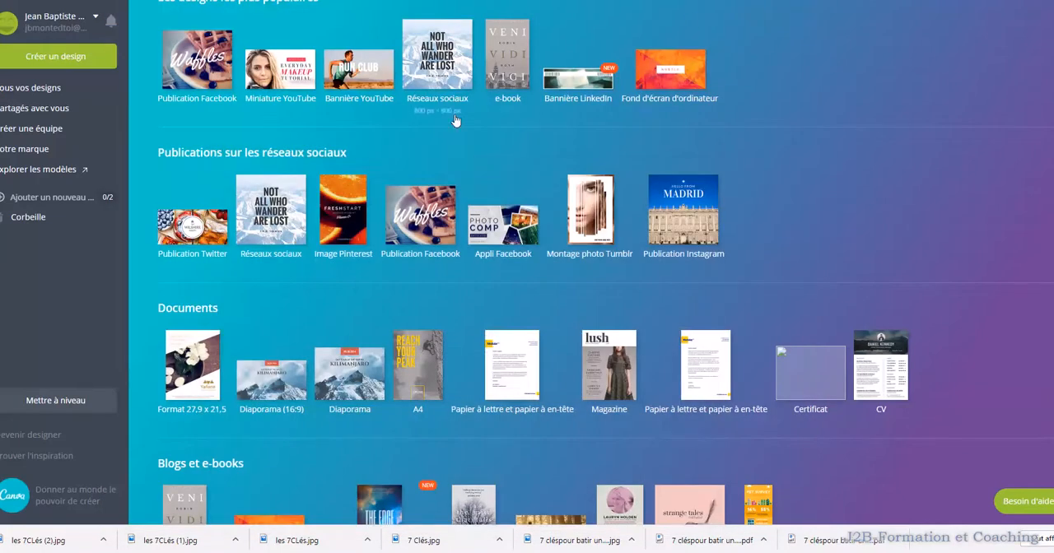
Create a new e-book design from the Blogs et e-books category
scroll(451, 123, "down", 1)
scroll(449, 151, "down", 5)
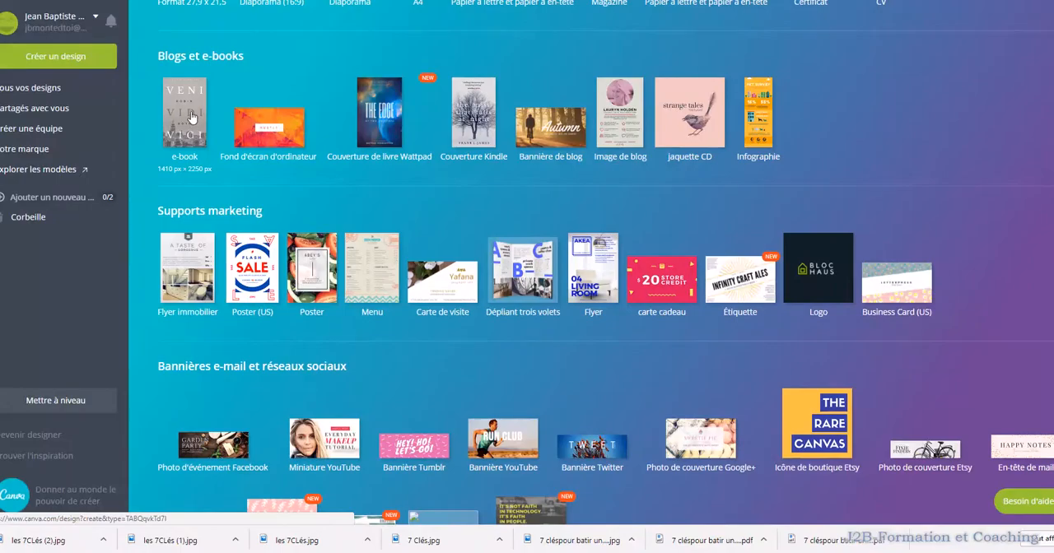
left_click(191, 118)
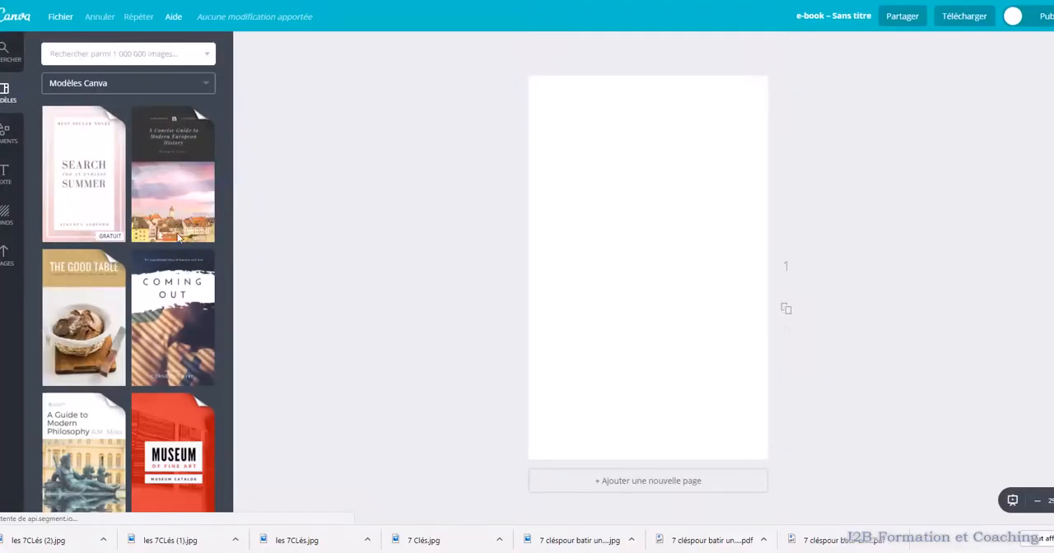
Look through the Canva e-book cover templates for a suitable layout
scroll(88, 177, "down", 1)
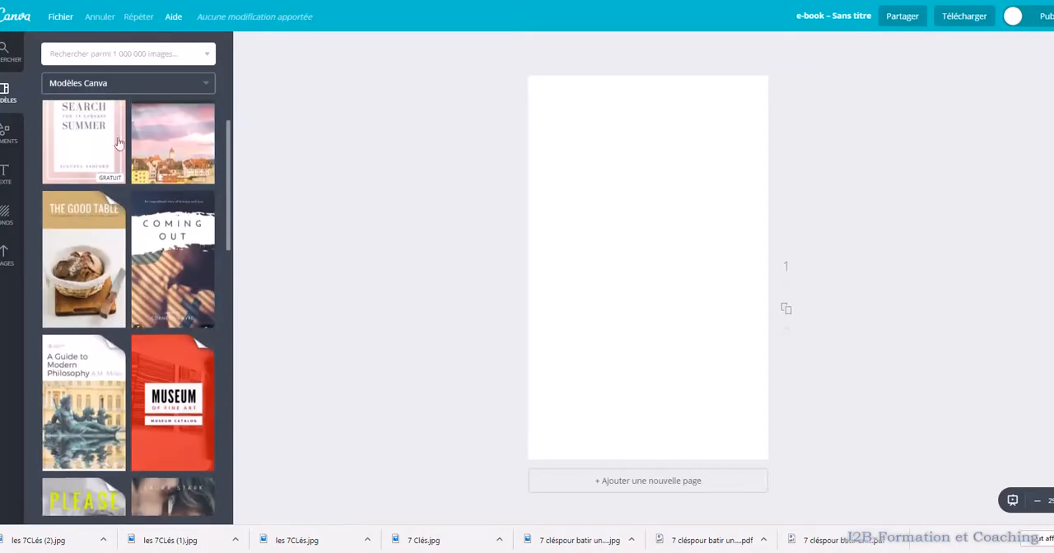
scroll(102, 144, "down", 6)
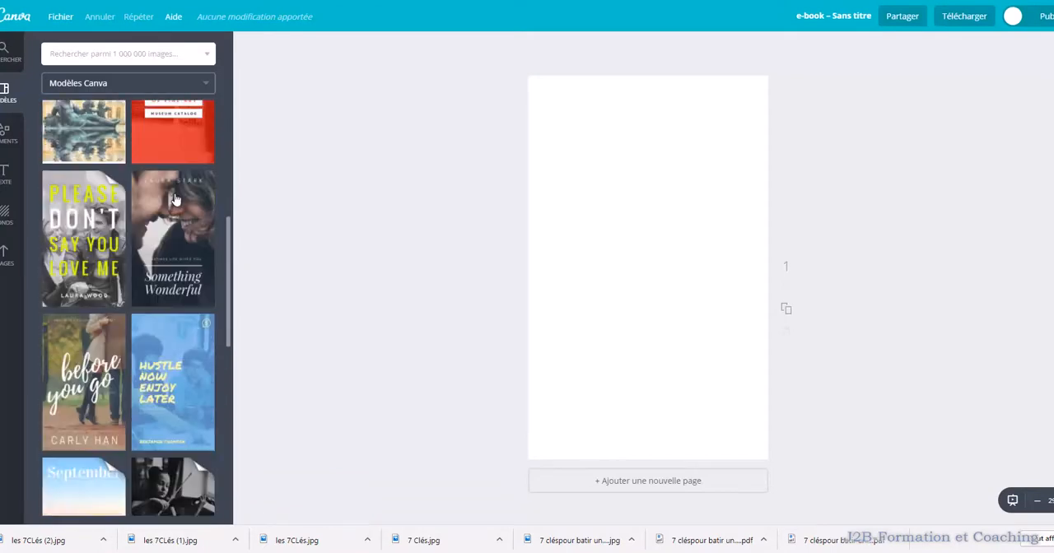
scroll(180, 259, "down", 6)
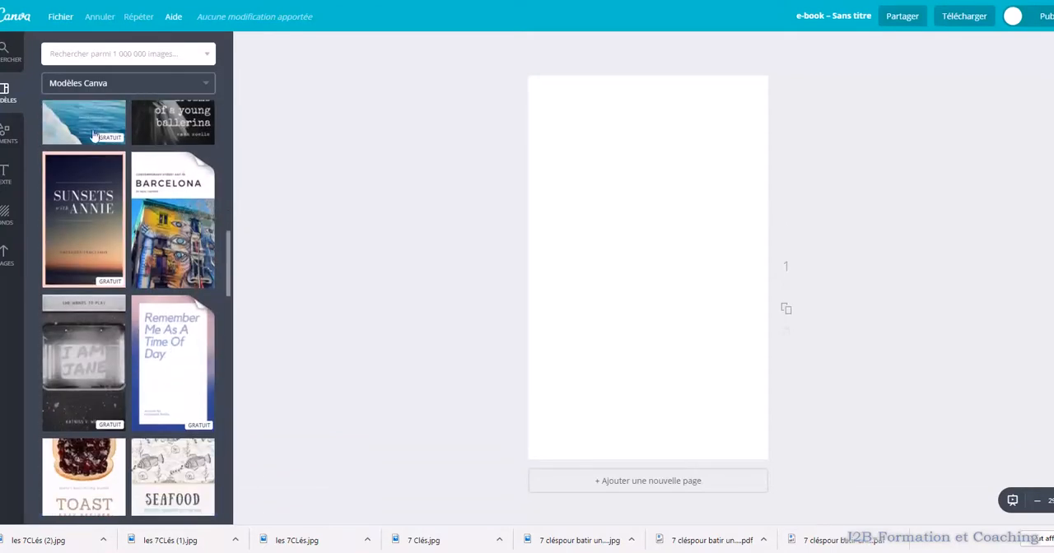
scroll(202, 337, "down", 15)
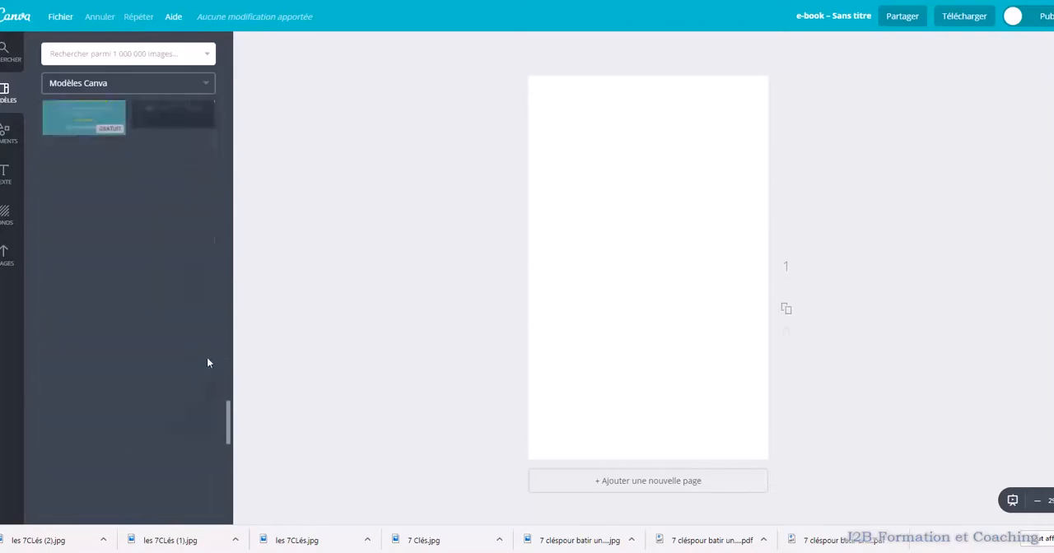
scroll(198, 331, "down", 20)
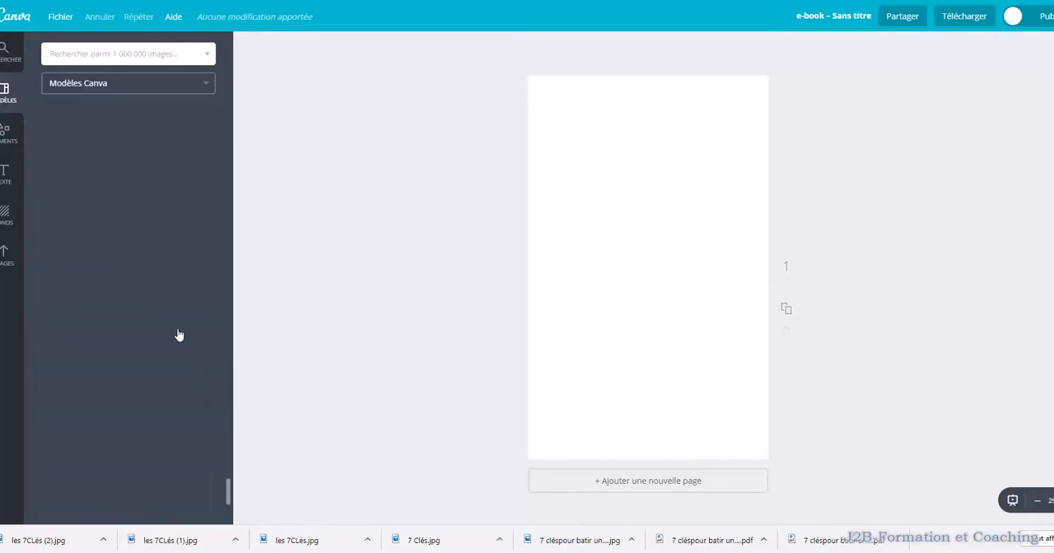
scroll(171, 346, "down", 10)
Browse the ready-made text layouts for a title style suited to the e-book cover
left_click(6, 172)
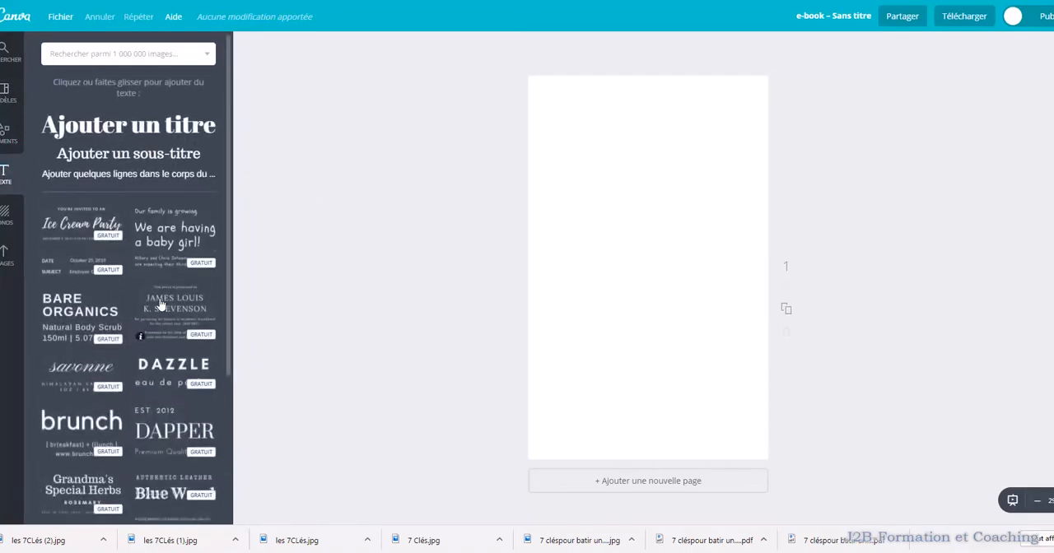
scroll(161, 304, "down", 3)
scroll(159, 297, "down", 4)
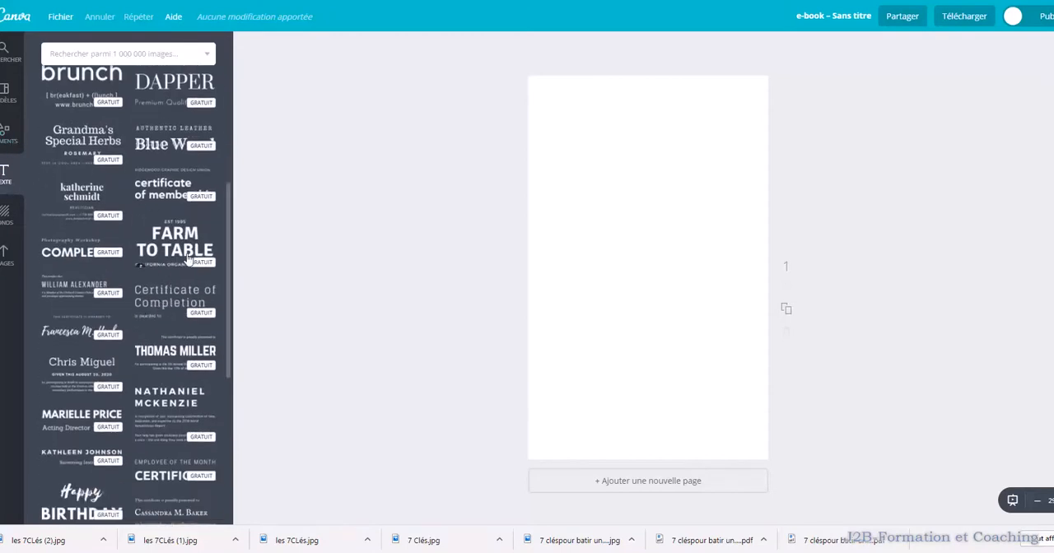
scroll(123, 268, "down", 3)
scroll(156, 301, "down", 3)
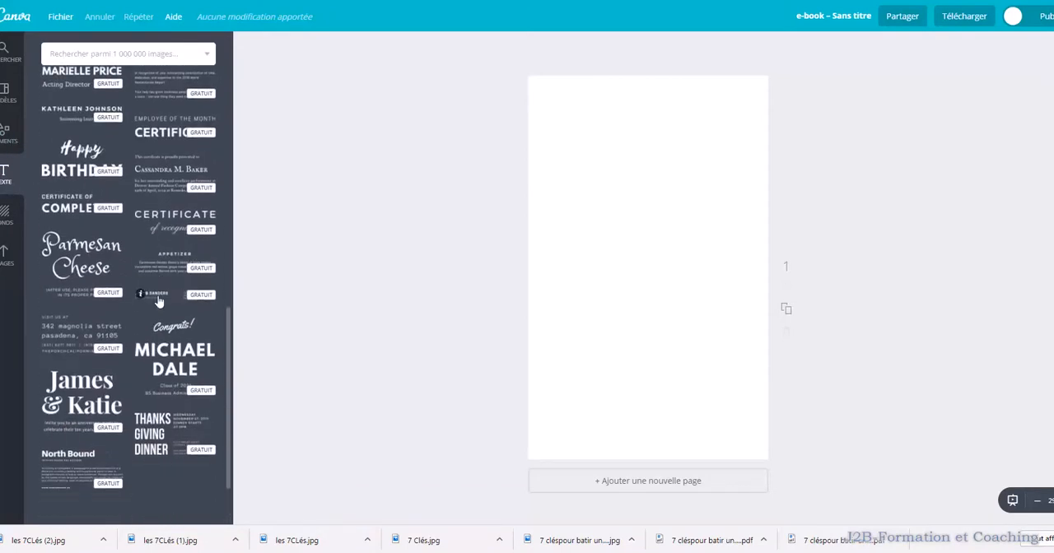
scroll(169, 305, "down", 3)
scroll(176, 310, "down", 9)
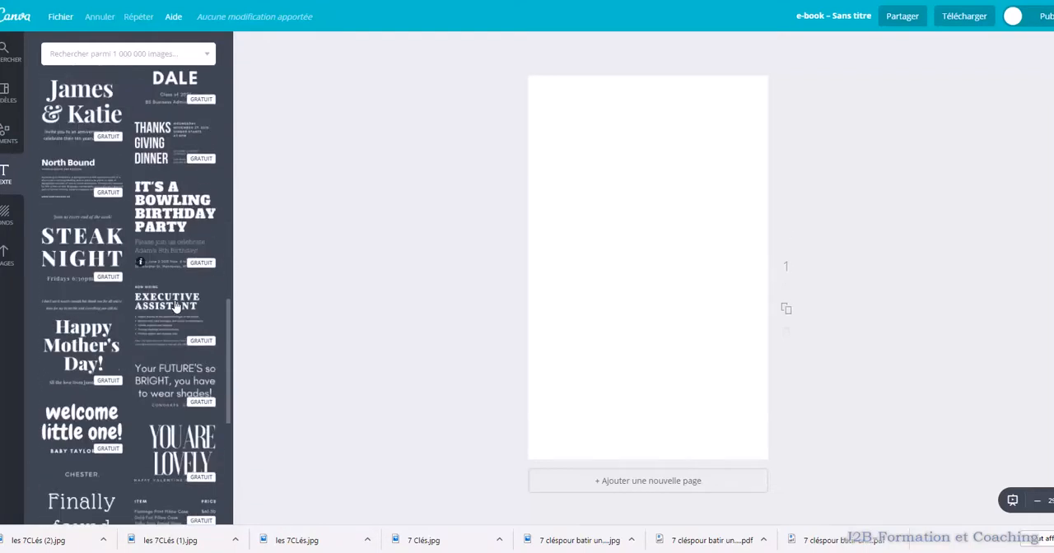
scroll(175, 311, "down", 12)
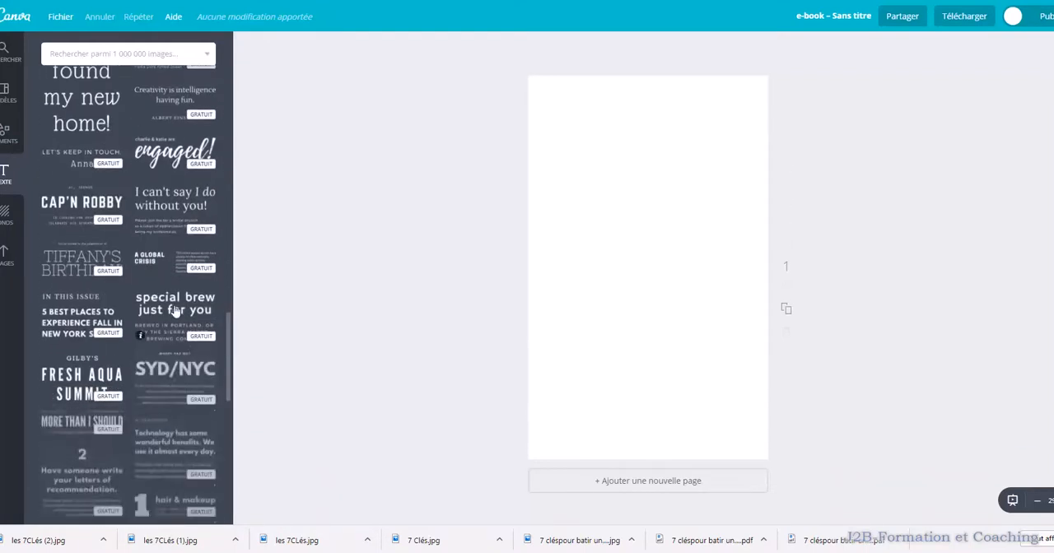
scroll(174, 309, "down", 10)
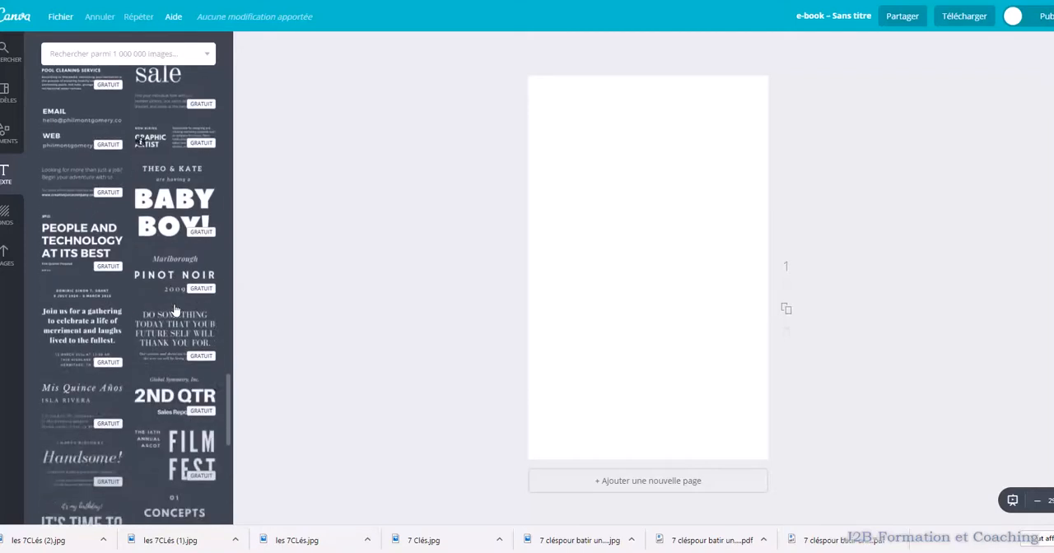
scroll(176, 311, "down", 7)
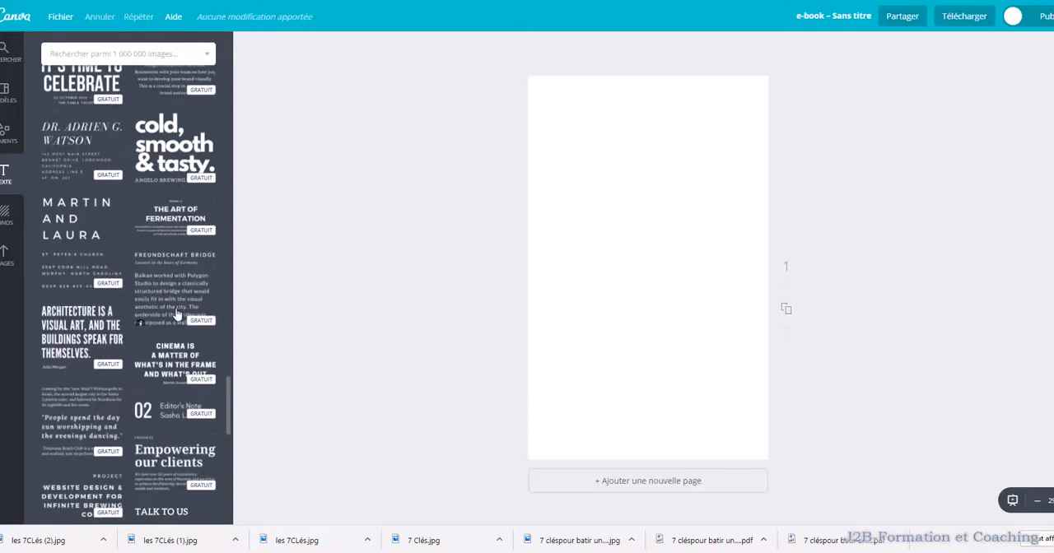
scroll(176, 313, "down", 6)
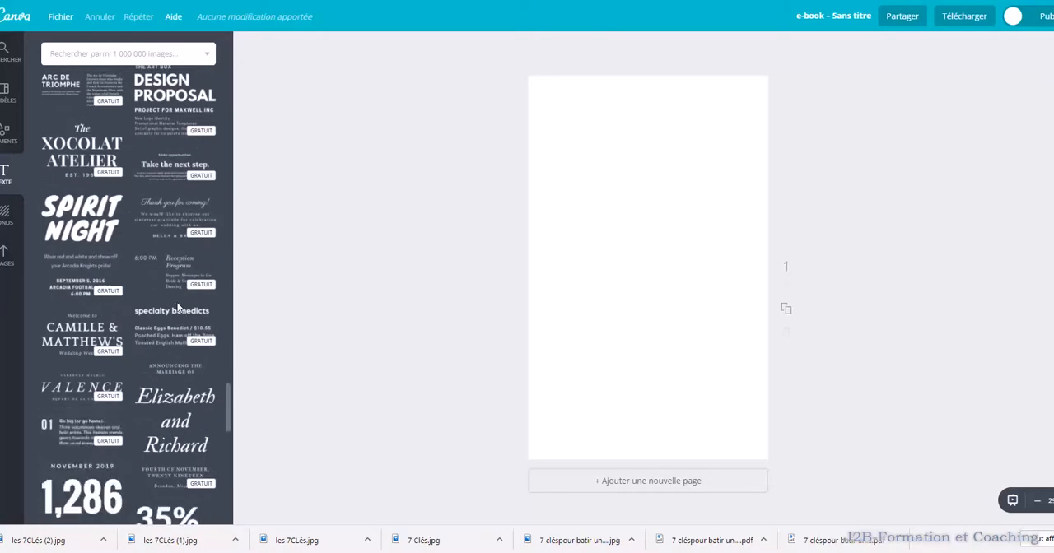
scroll(195, 302, "down", 5)
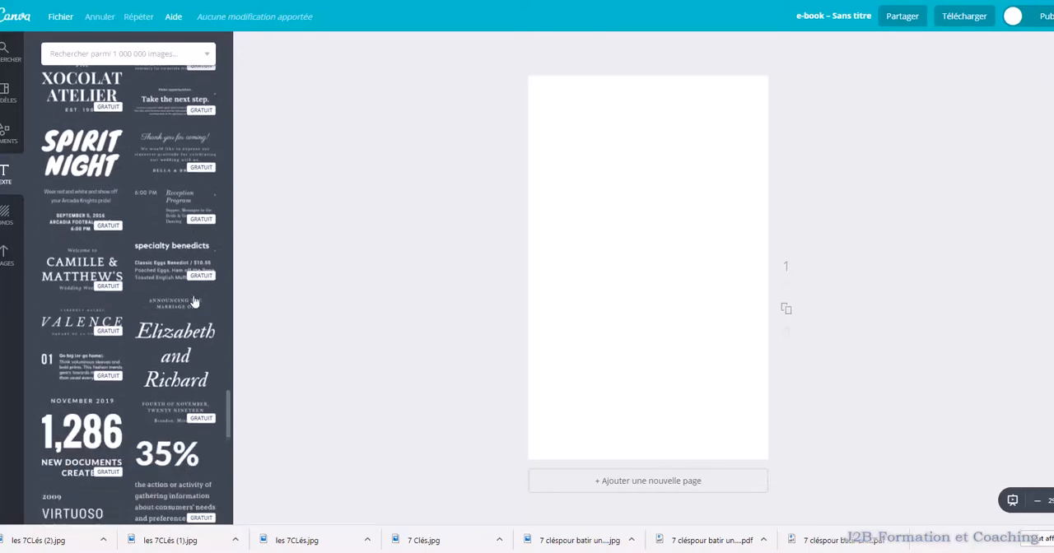
scroll(195, 301, "up", 4)
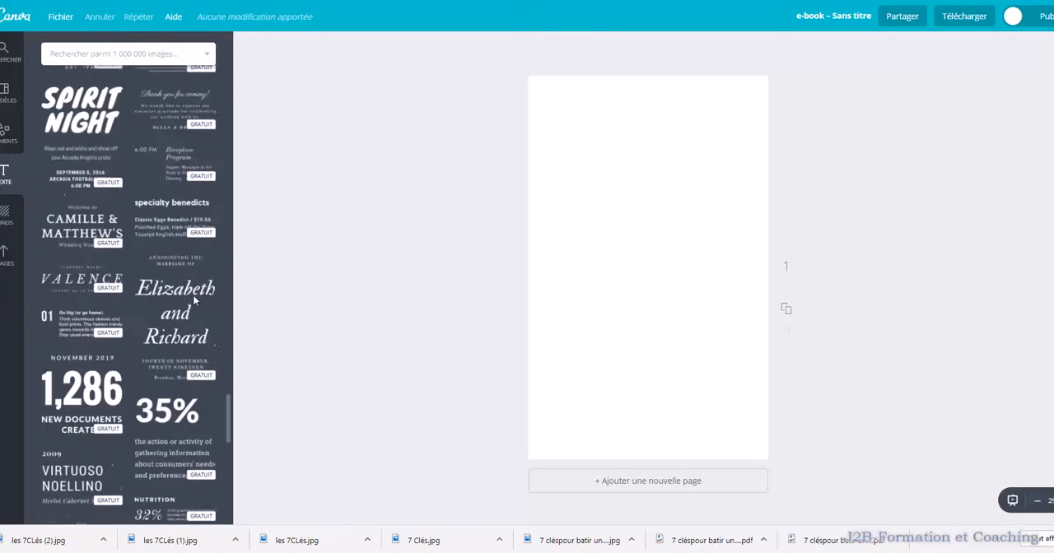
scroll(109, 171, "up", 1)
Add the "The XOCOLAT ATELIER" text layout to the page, try "Les" as its small upper line, and remove that line
left_click(89, 213)
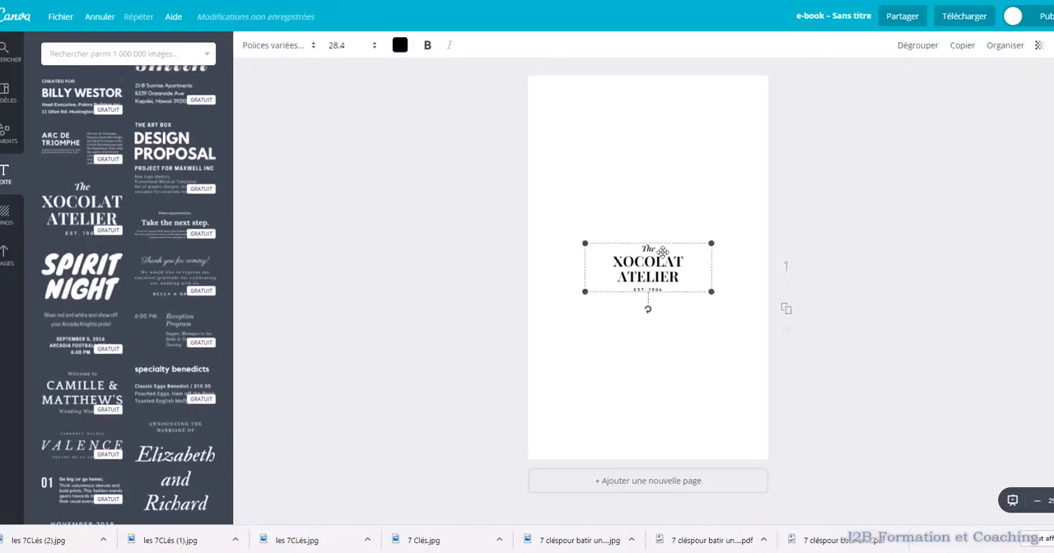
double_click(658, 250)
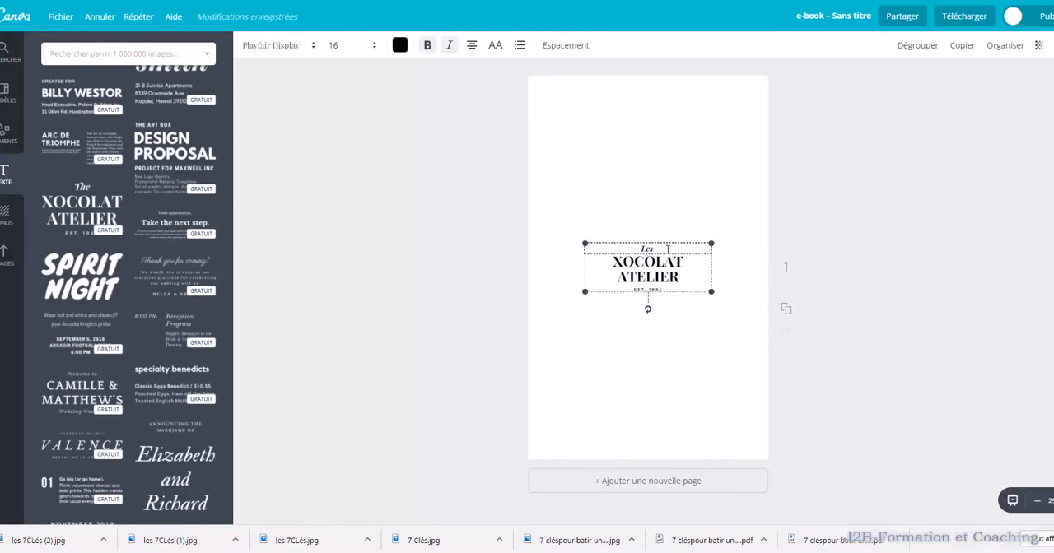
left_click_drag(657, 249, 641, 251)
key("BackSpace")
key("Delete")
Try "LES 7 CL" as the layout's main heading in place of "XOCOLAT ATELIER", and clear the text from the page
left_click_drag(681, 278, 603, 262)
key("BackSpace")
type("LES 7")
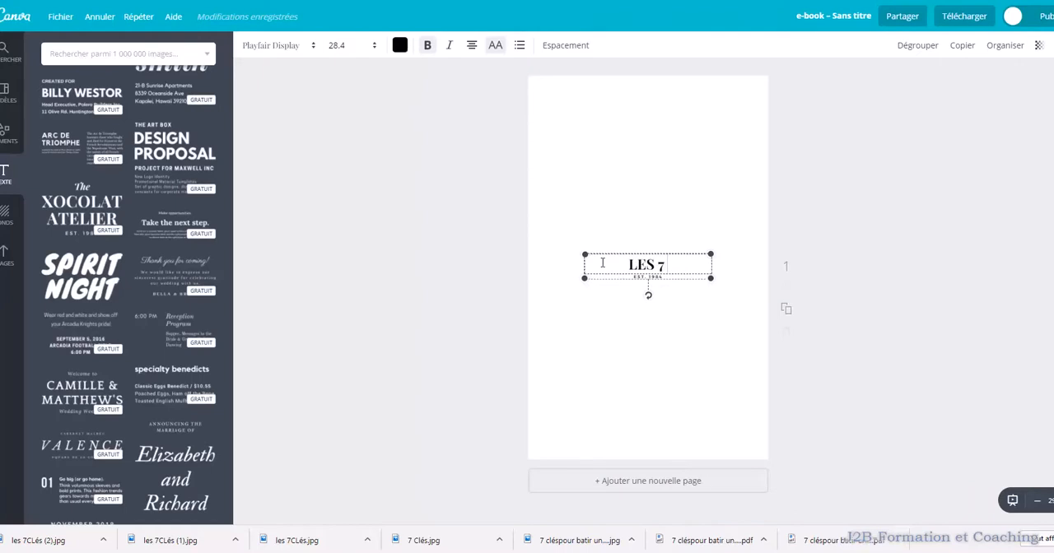
type(" CL")
key("BackSpace")
key("BackSpace")
key("BackSpace")
key("BackSpace")
key("BackSpace")
type("7")
key("BackSpace")
key("BackSpace")
left_click_drag(633, 259, 478, 268)
Examine further ready-made text layouts for another heading style for the blank cover page
scroll(148, 297, "down", 4)
scroll(148, 301, "down", 3)
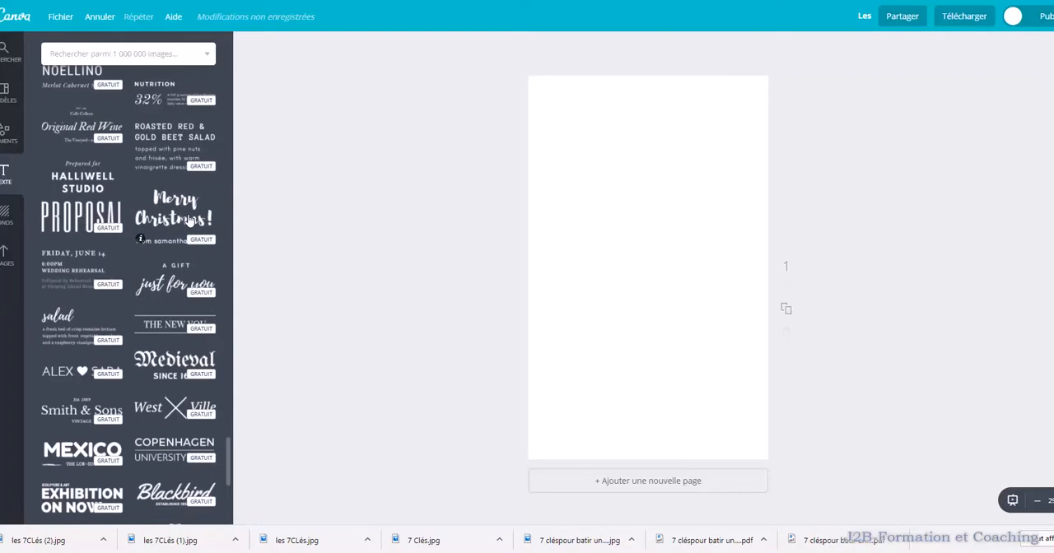
scroll(189, 221, "down", 2)
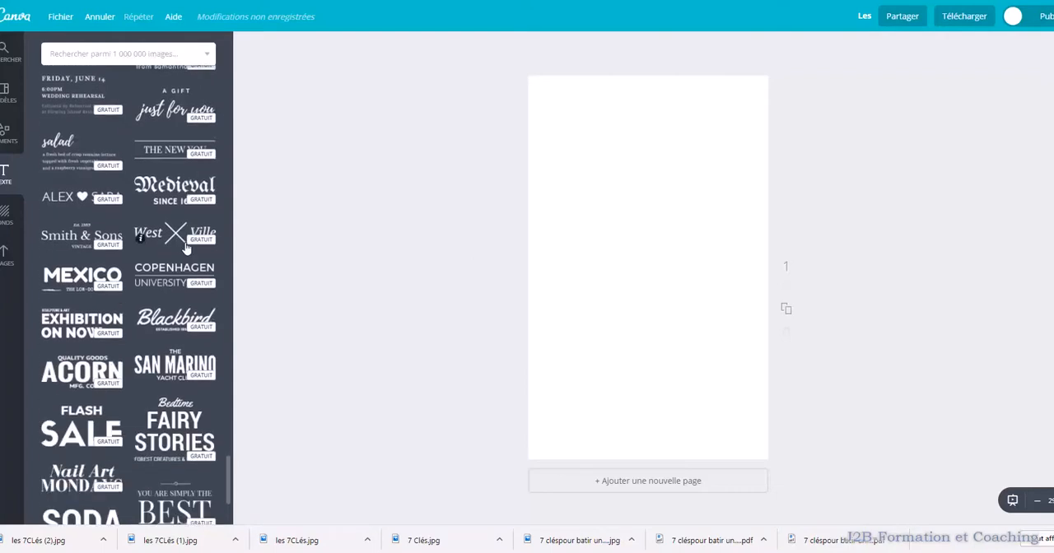
scroll(186, 247, "down", 4)
scroll(186, 251, "down", 4)
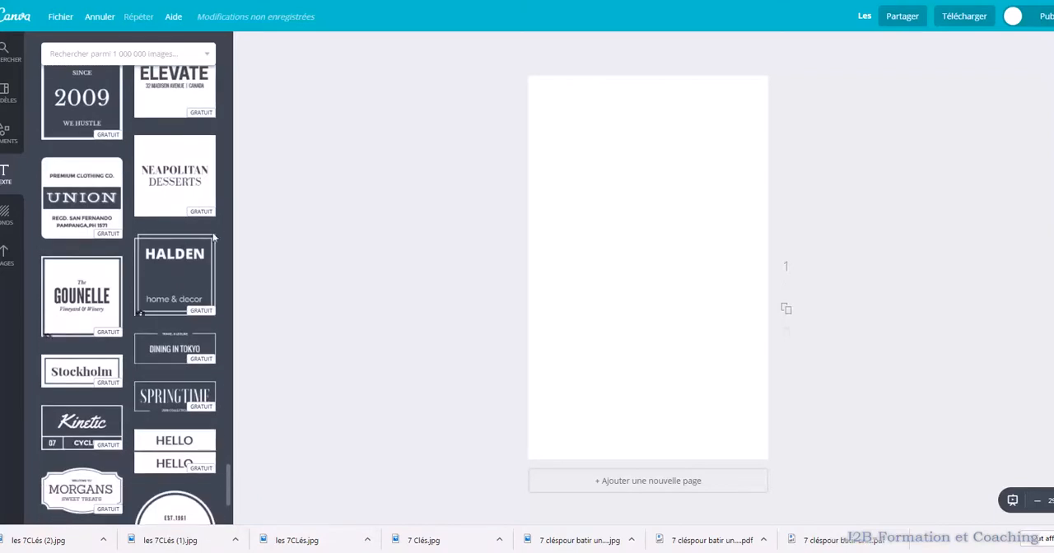
scroll(206, 223, "up", 15)
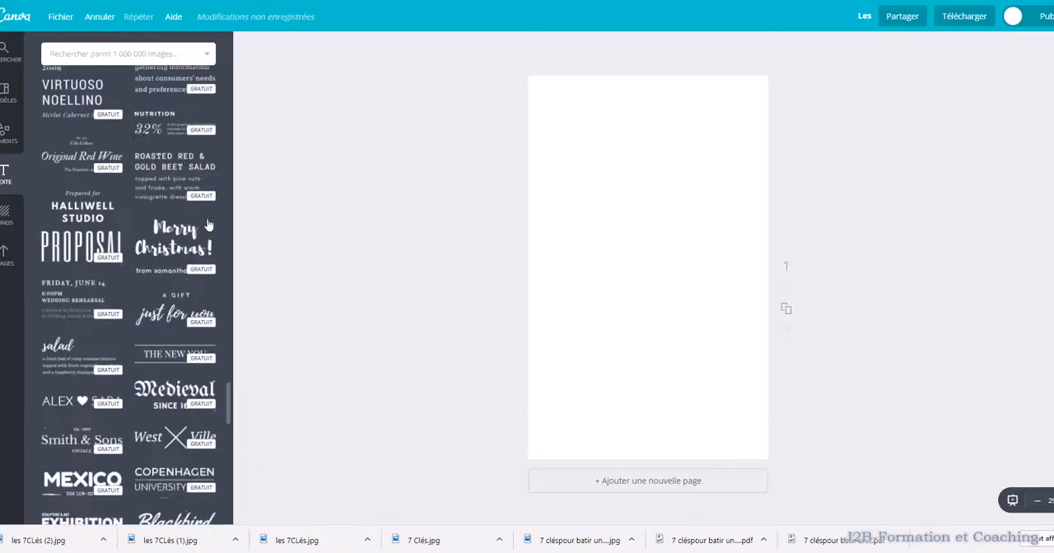
scroll(206, 224, "up", 6)
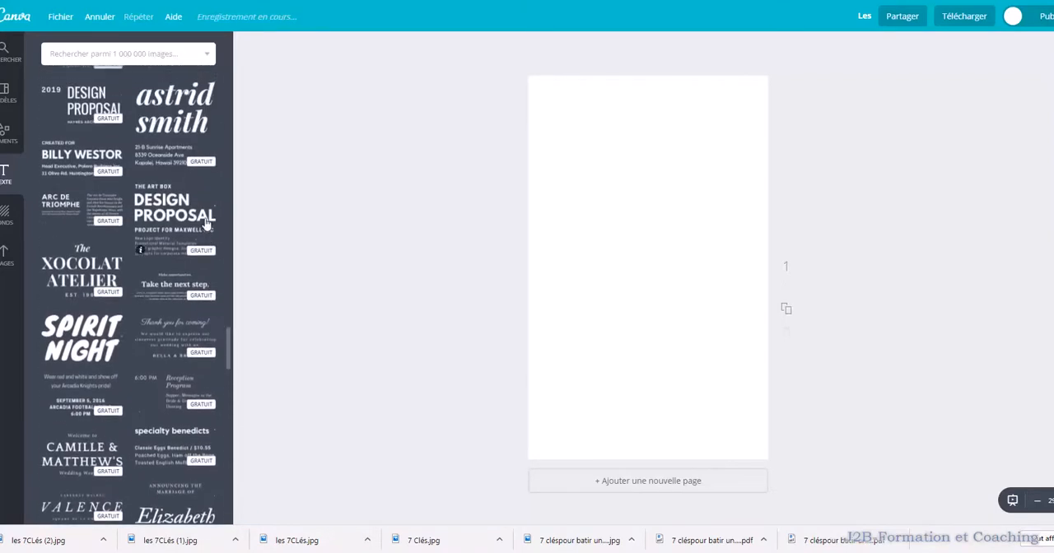
scroll(206, 224, "up", 4)
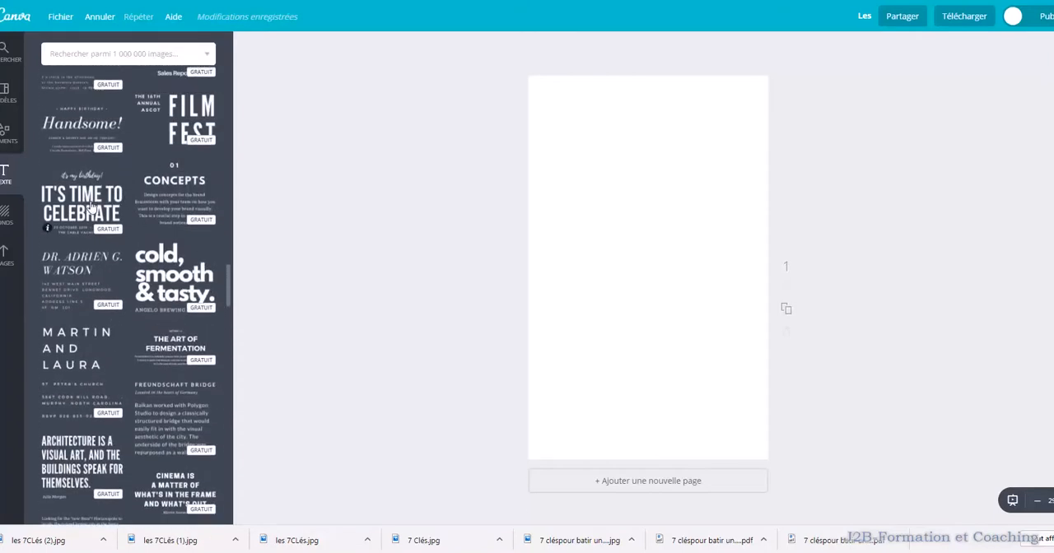
Add the "cold, smooth & tasty." text layout to the blank page and enlarge it to about the page's width
left_click(181, 277)
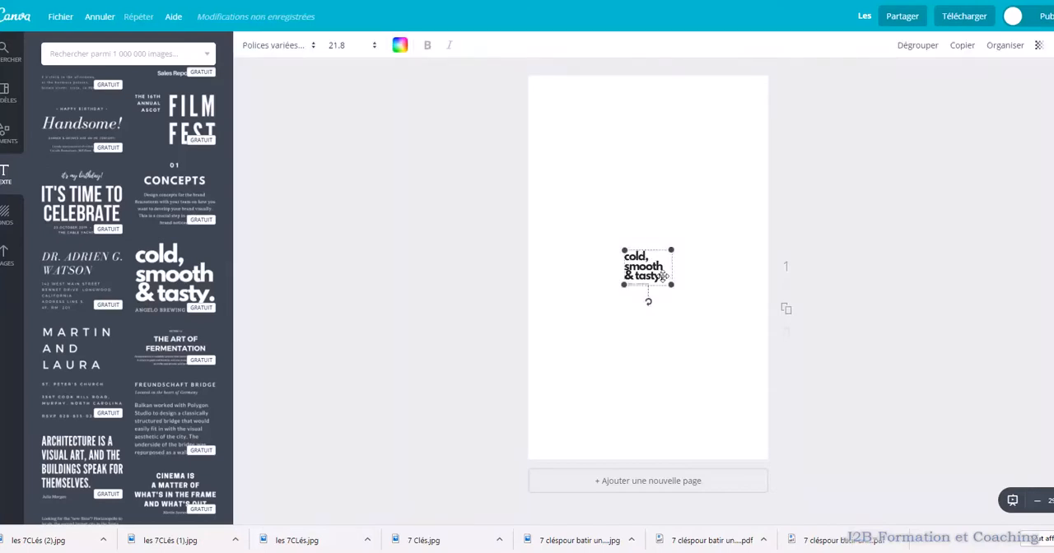
left_click_drag(623, 249, 584, 159)
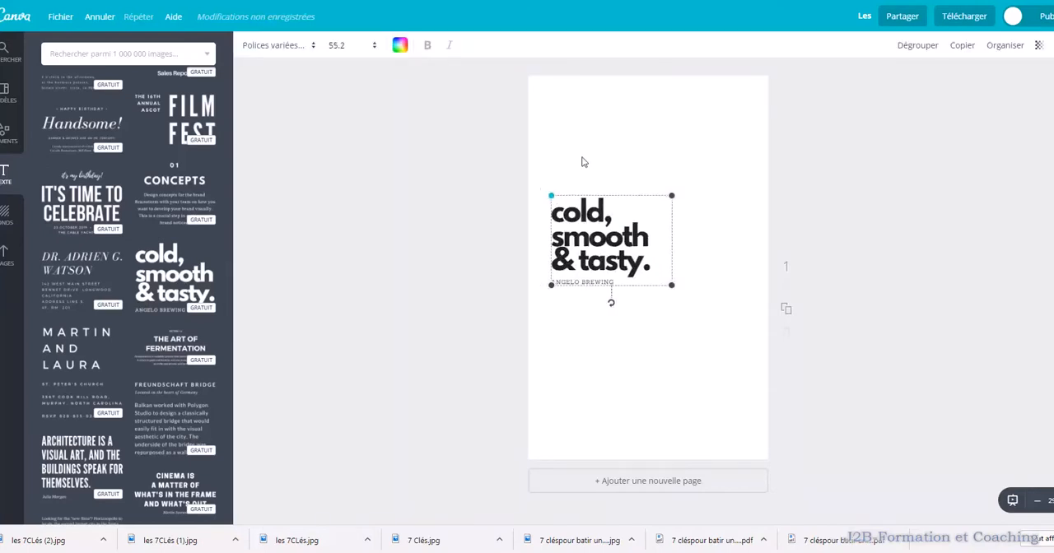
left_click_drag(674, 290, 781, 390)
Replace the layout's large heading with "Les 7 Clés Pour une vie riche de sens"
left_click(669, 276)
left_click_drag(749, 349, 544, 210)
key("BackSpace")
type("L")
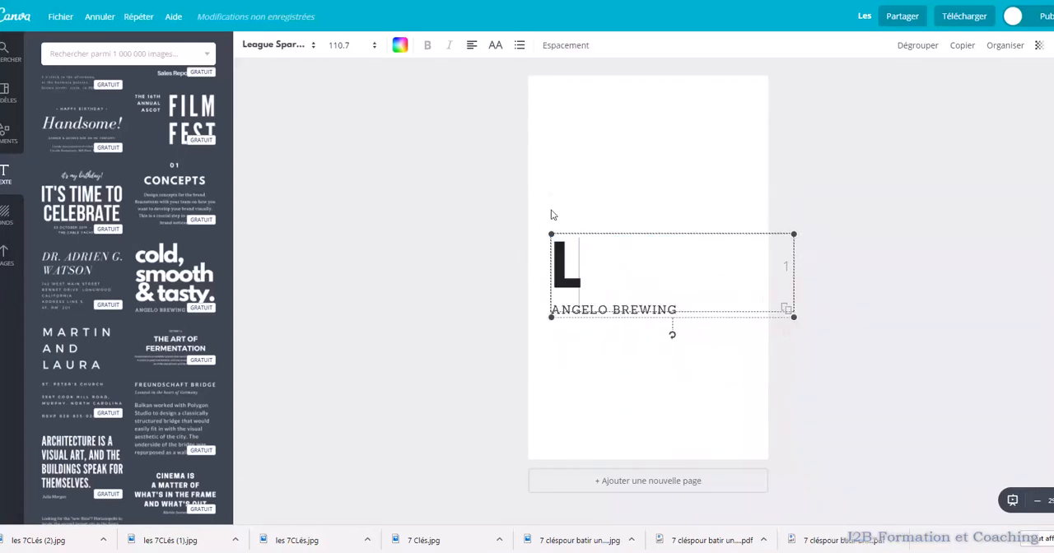
type("es 7")
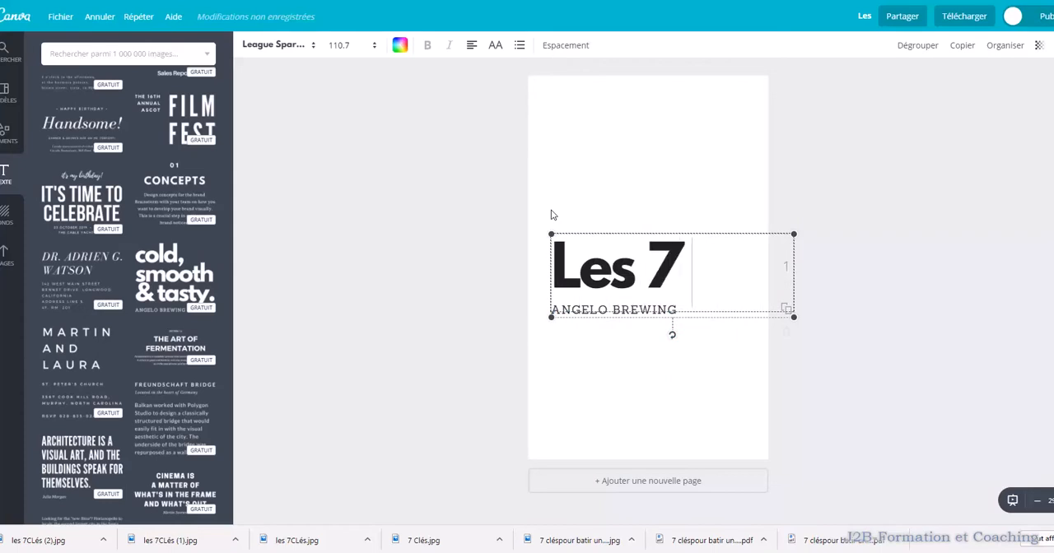
type(" Clés")
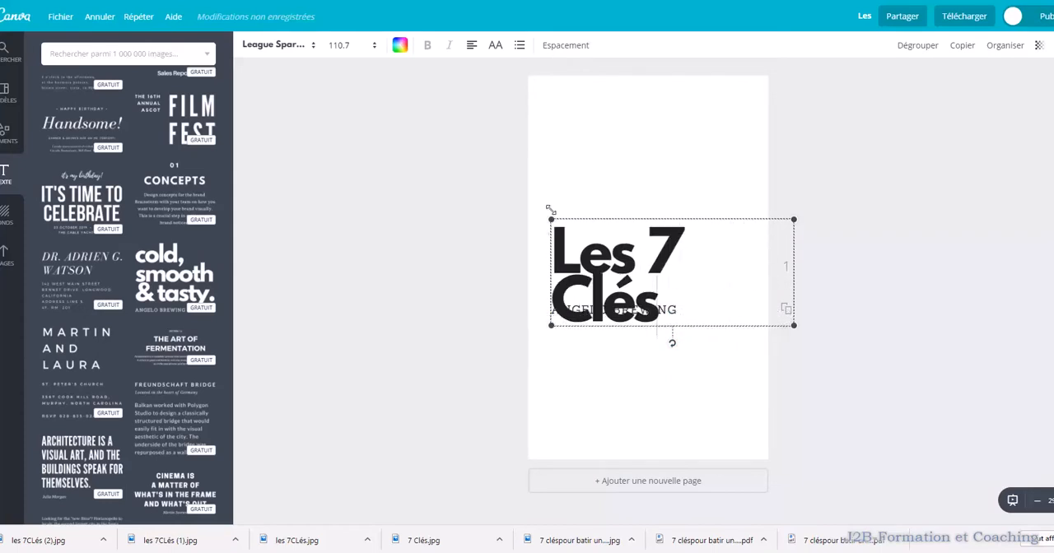
type(" Po")
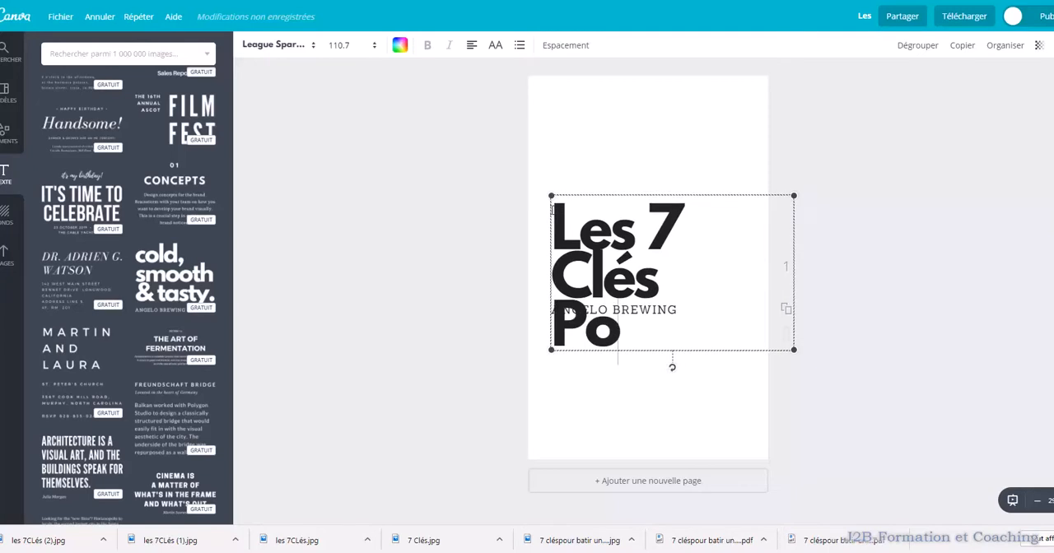
type("ur une vie riche de sens")
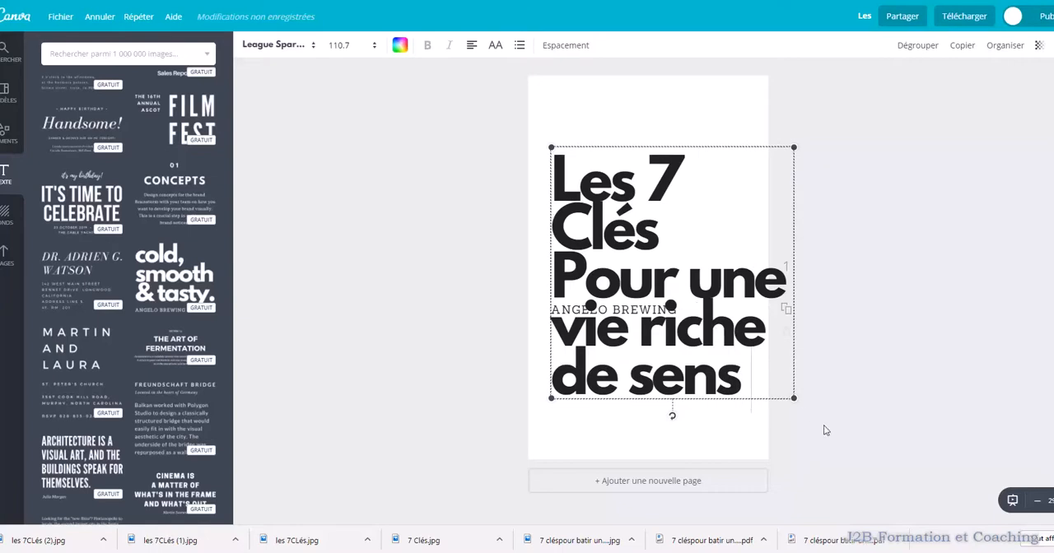
Scale the text layout down to a heading size of 83.8 and move it up the page
left_click_drag(797, 401, 734, 337)
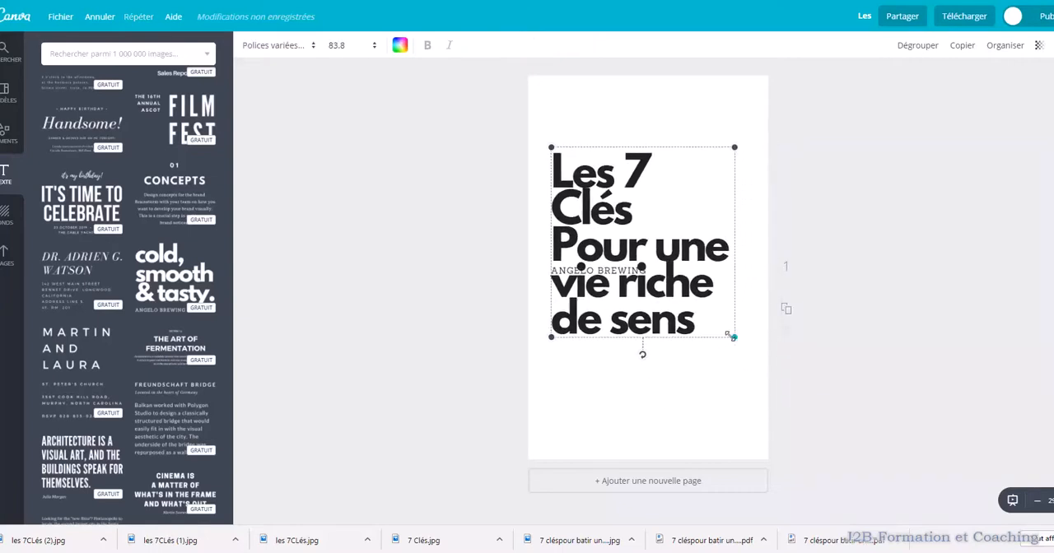
left_click_drag(628, 267, 685, 214)
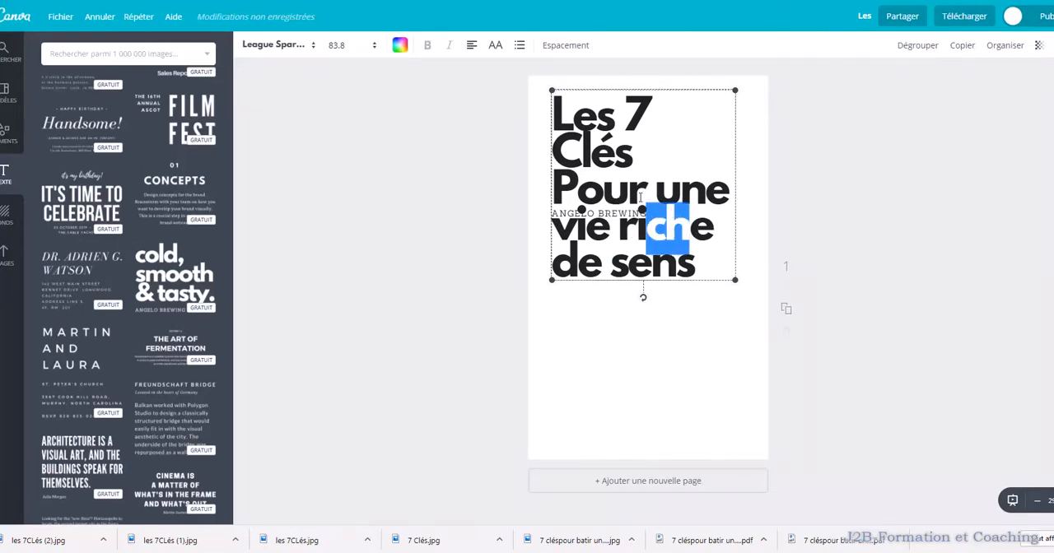
left_click(574, 212)
left_click(560, 214)
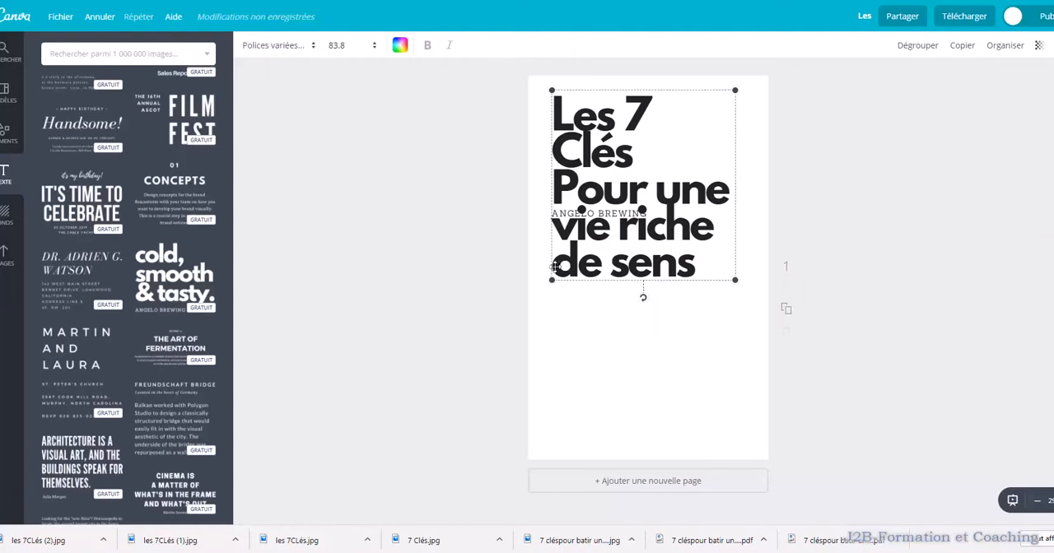
Delete "Pour une vie riche de sens" and "7 Clés" from the heading, leaving only "Les"
left_click(696, 263)
left_click_drag(695, 263, 556, 191)
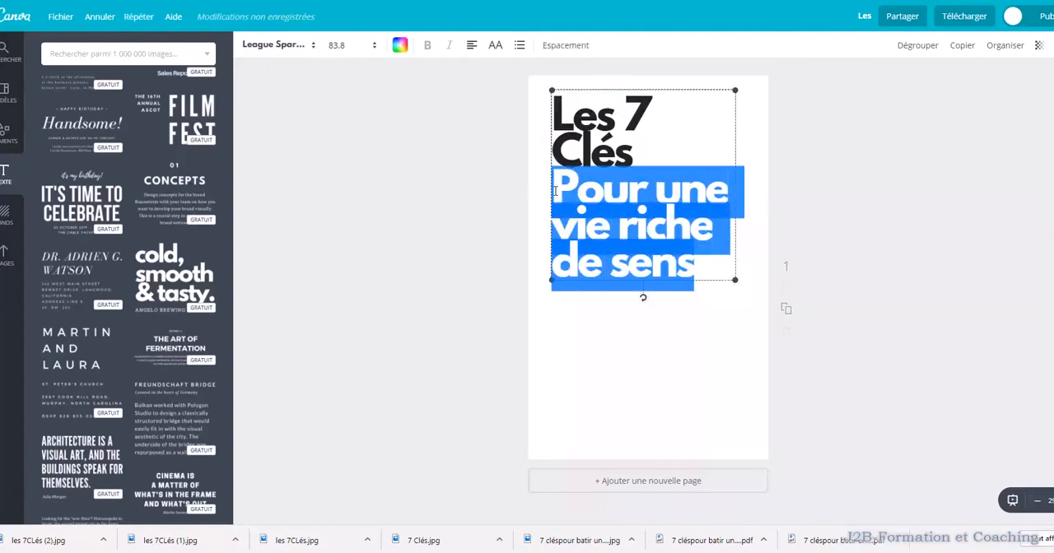
key("BackSpace")
left_click_drag(646, 214, 578, 167)
left_click_drag(643, 190, 530, 137)
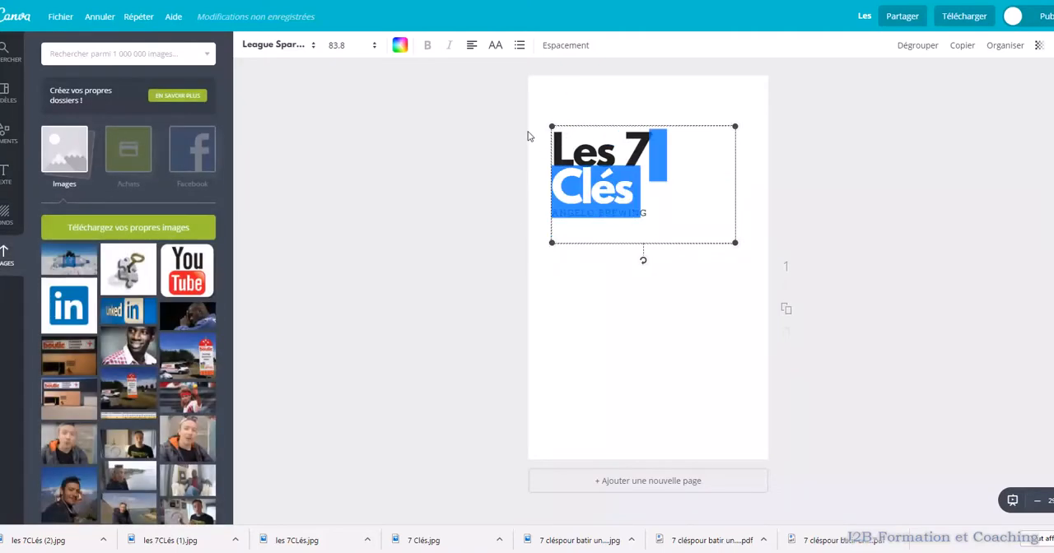
key("BackSpace")
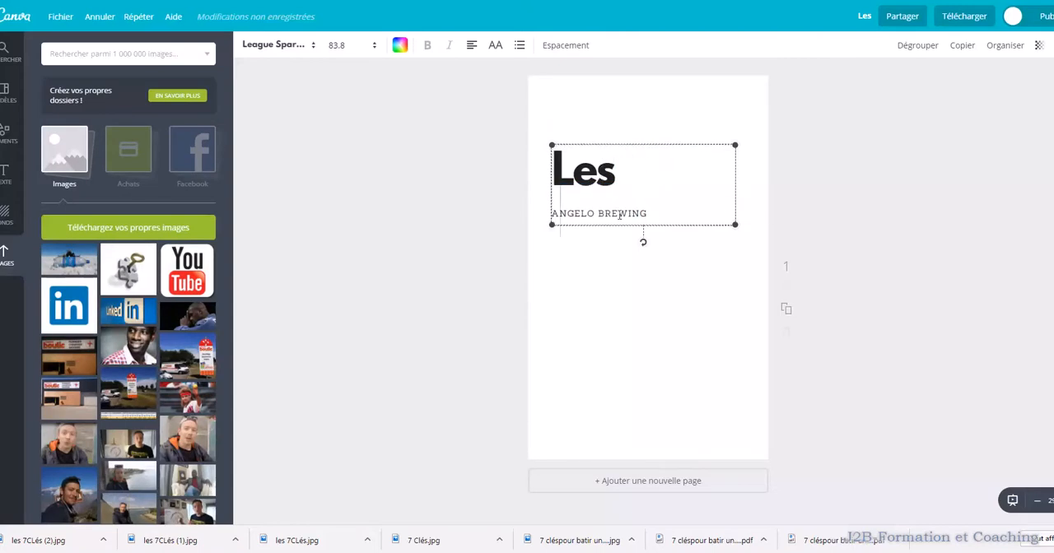
Clear the remaining "Les" heading so that only the small "ANGELO BREWING" line stays on the page
left_click(653, 140)
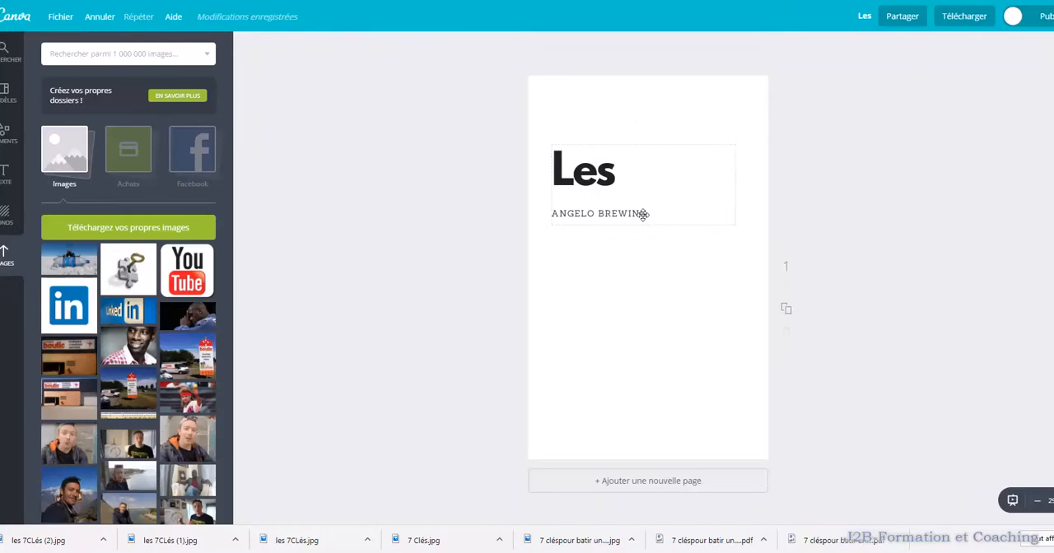
left_click(624, 214)
double_click(620, 213)
left_click(651, 211)
left_click_drag(619, 180, 504, 149)
key("BackSpace")
key("BackSpace")
key("BackSpace")
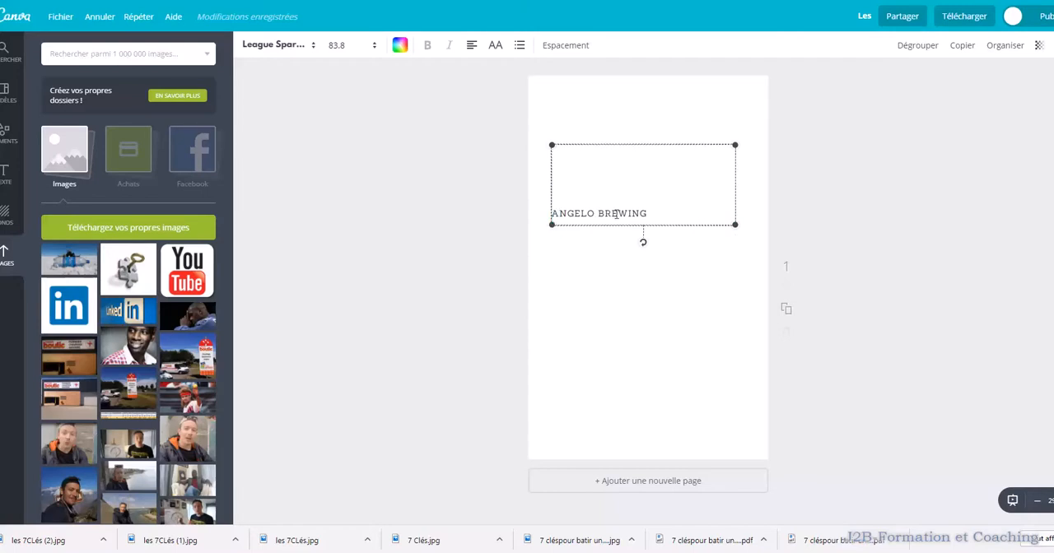
left_click(638, 127)
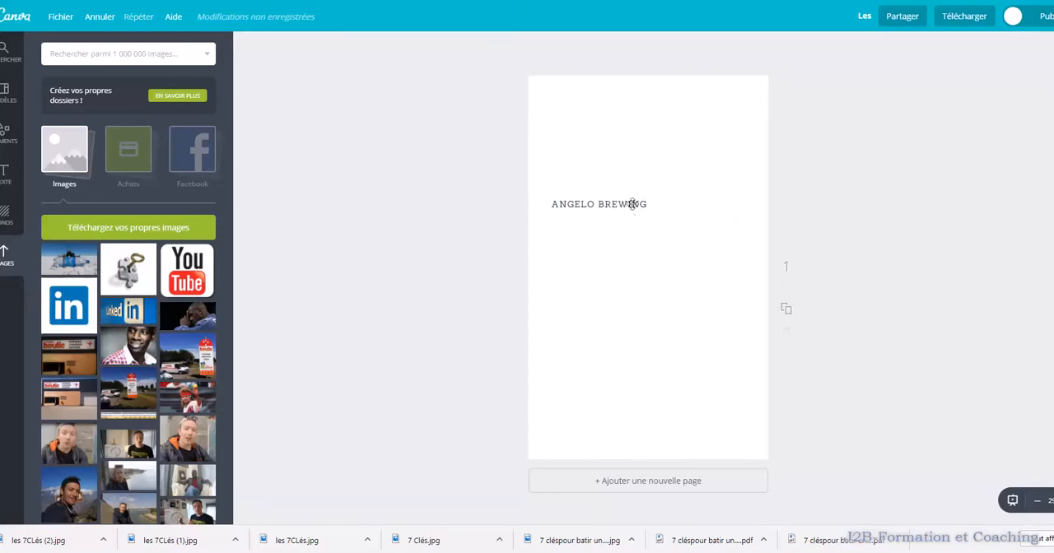
Move the "ANGELO BREWING" line down near the bottom of the cover page
left_click(644, 206)
left_click_drag(636, 208, 555, 216)
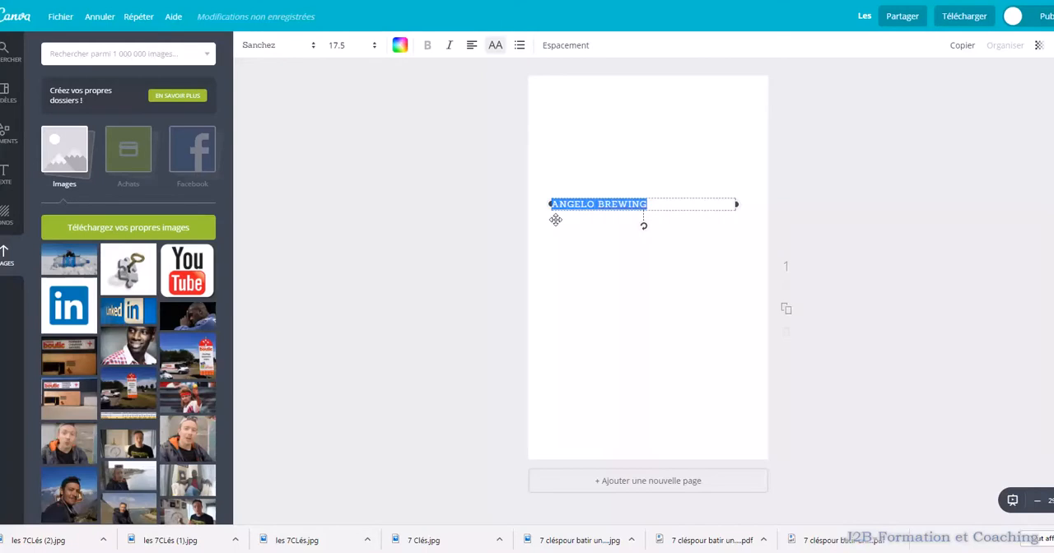
left_click(663, 206)
left_click_drag(654, 213, 659, 434)
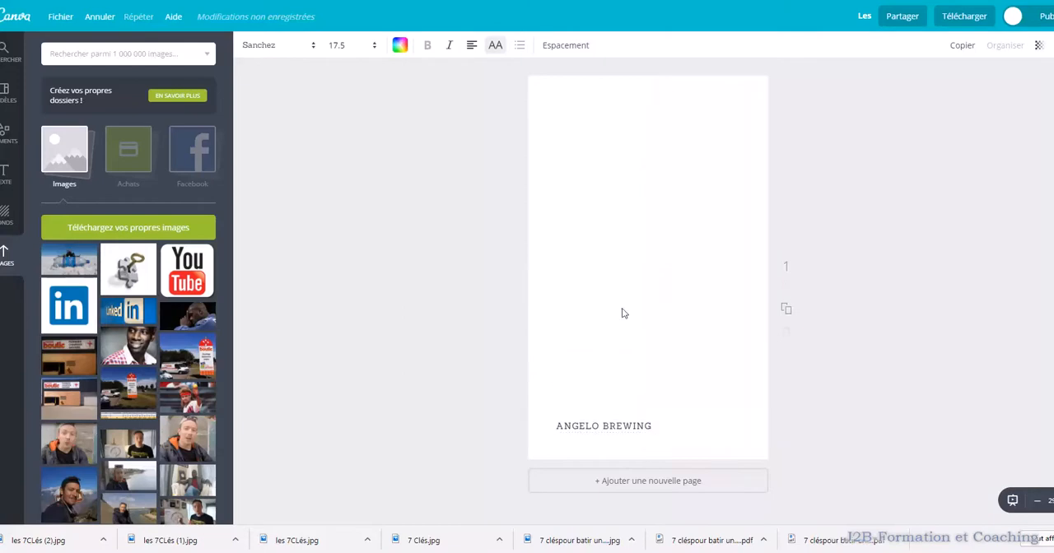
left_click(624, 309)
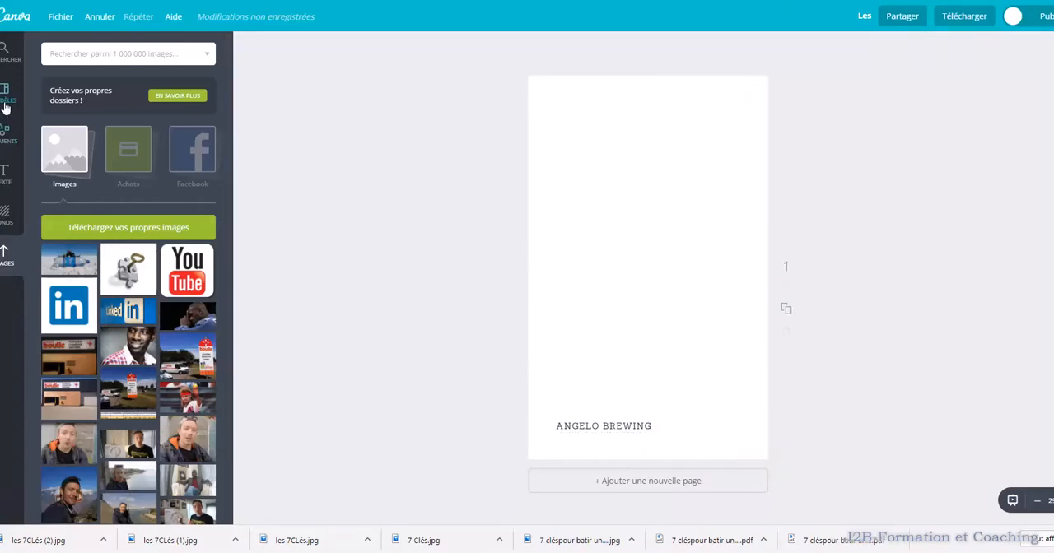
Add the "cold, smooth & tasty." text layout again, enlarge it to size 89.1, and delete its small "ANGELO BREWING" line
left_click(5, 174)
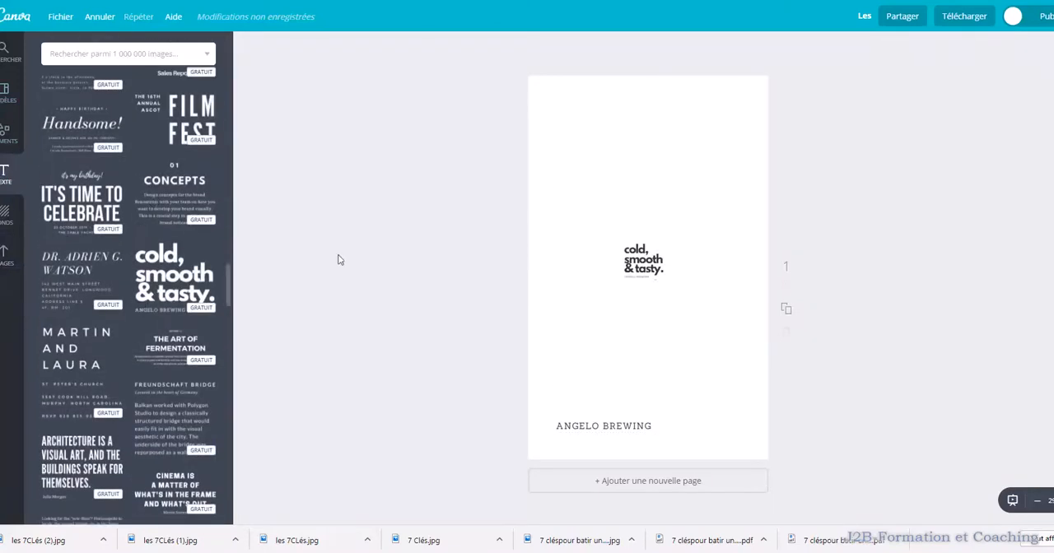
left_click(185, 292)
left_click_drag(658, 262, 765, 292)
left_click(665, 286)
left_click_drag(671, 287, 574, 287)
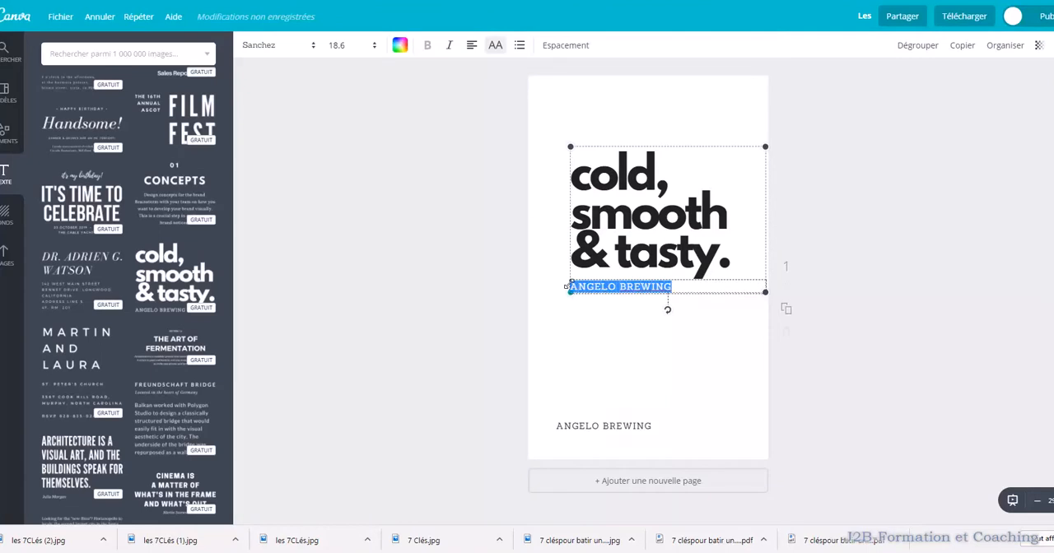
key("BackSpace")
Replace the "cold, smooth & tasty." heading with "Les 7 Clés" followed by "Pour une vie riche de sens" on a new line
left_click(736, 263)
left_click_drag(737, 264, 563, 193)
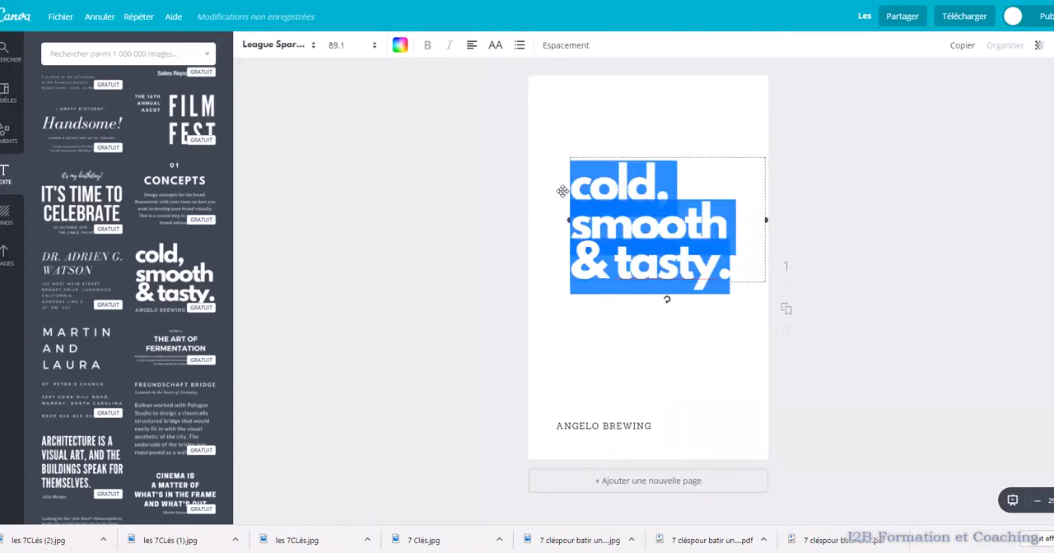
type("Les 7")
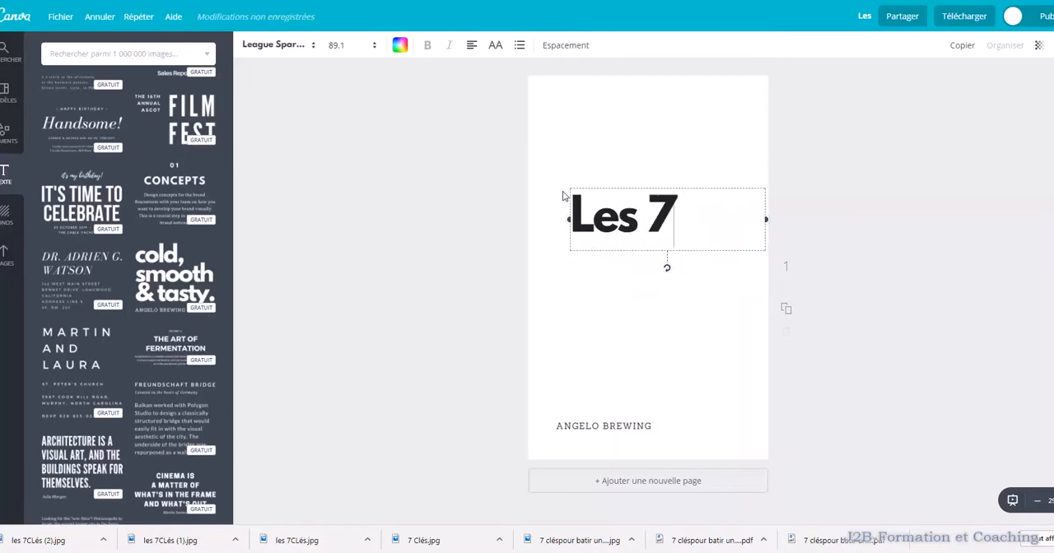
type(" Clé")
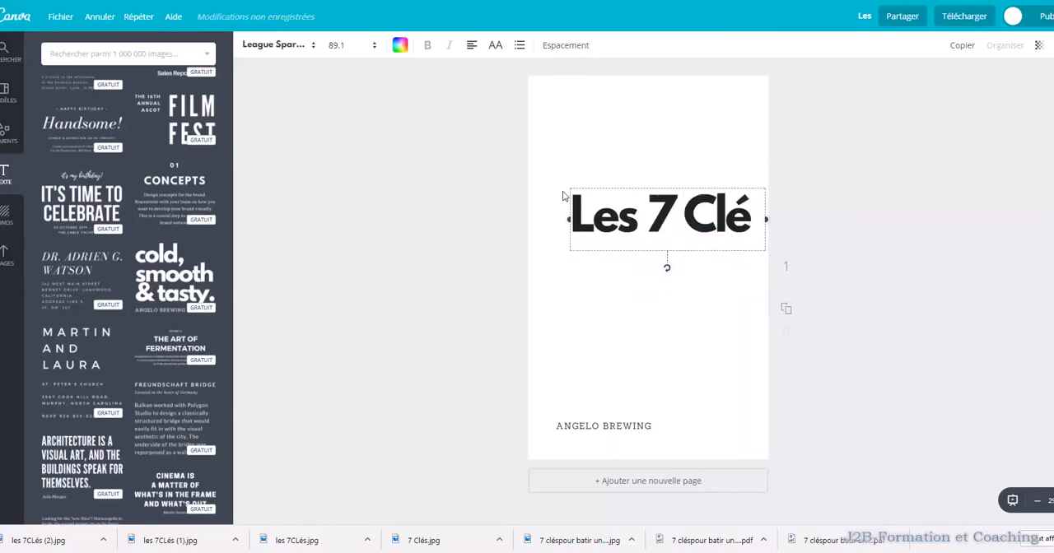
type("s")
key("Return")
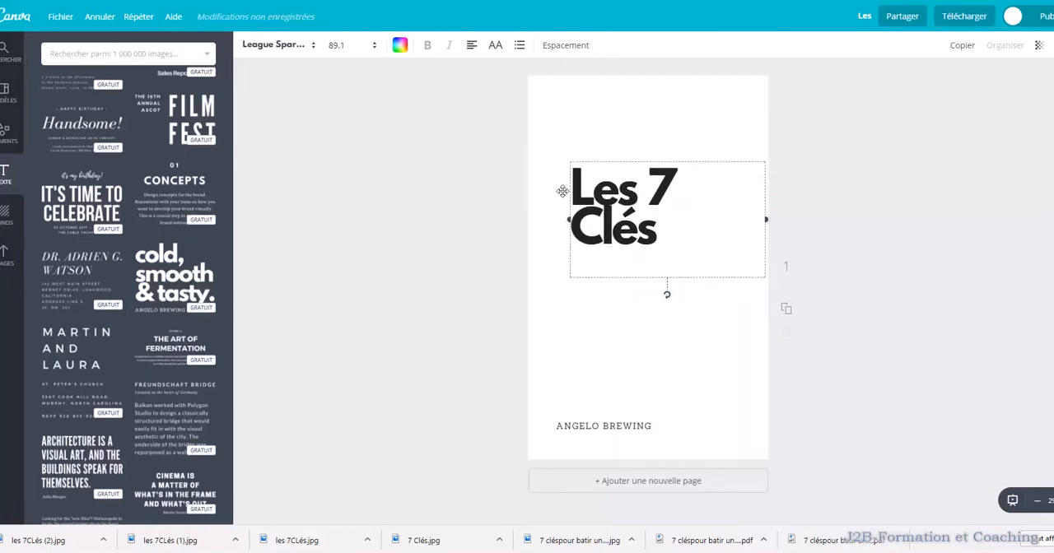
type("Pour une")
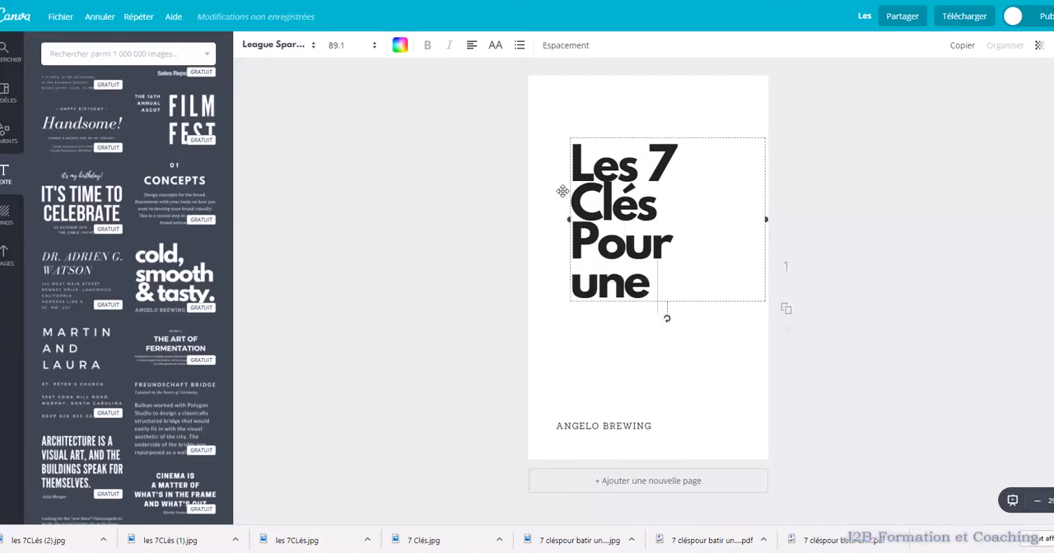
type(" vie rich")
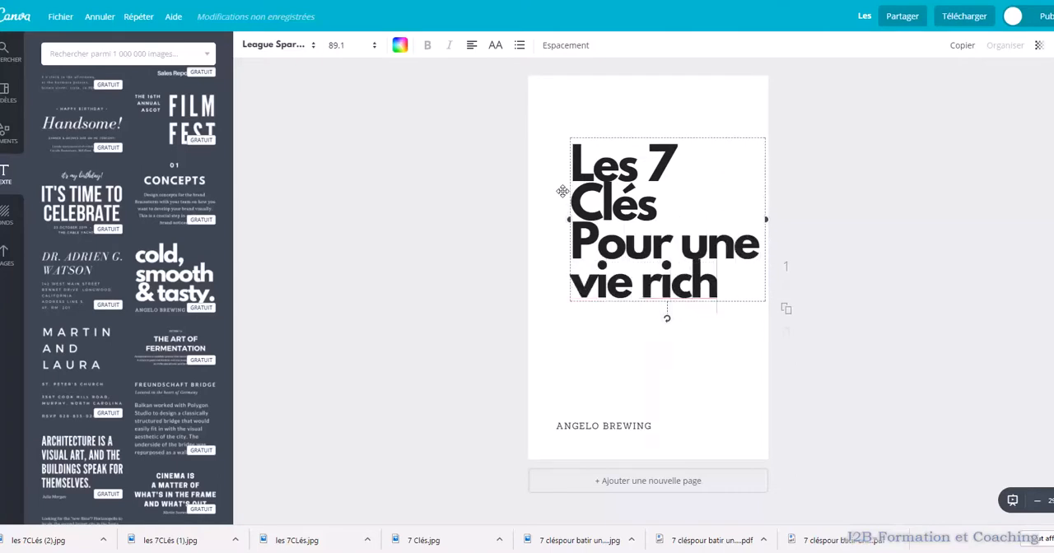
type("e de sens")
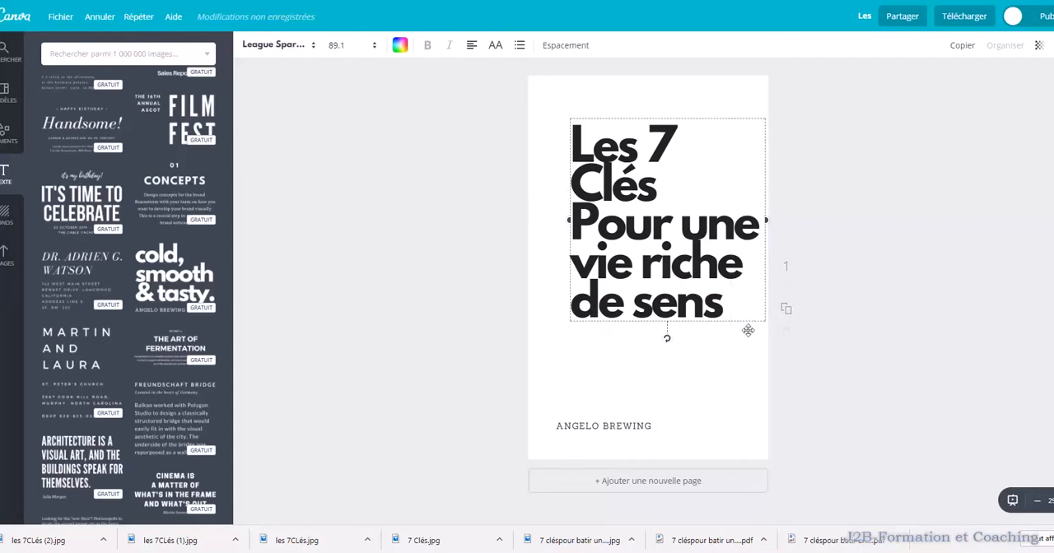
Replace the "ANGELO BREWING" line at the page's bottom with "METAFORMOSER.COM" and centre its text
left_click(628, 429)
left_click_drag(662, 426, 550, 425)
type("METAFORMOSER.COM")
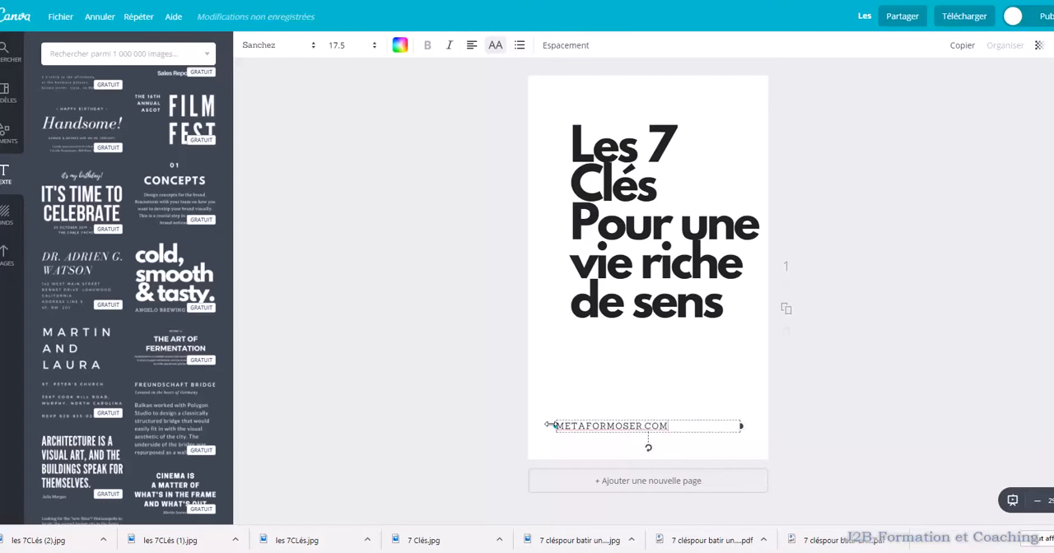
left_click(686, 318)
left_click(651, 427)
left_click(473, 46)
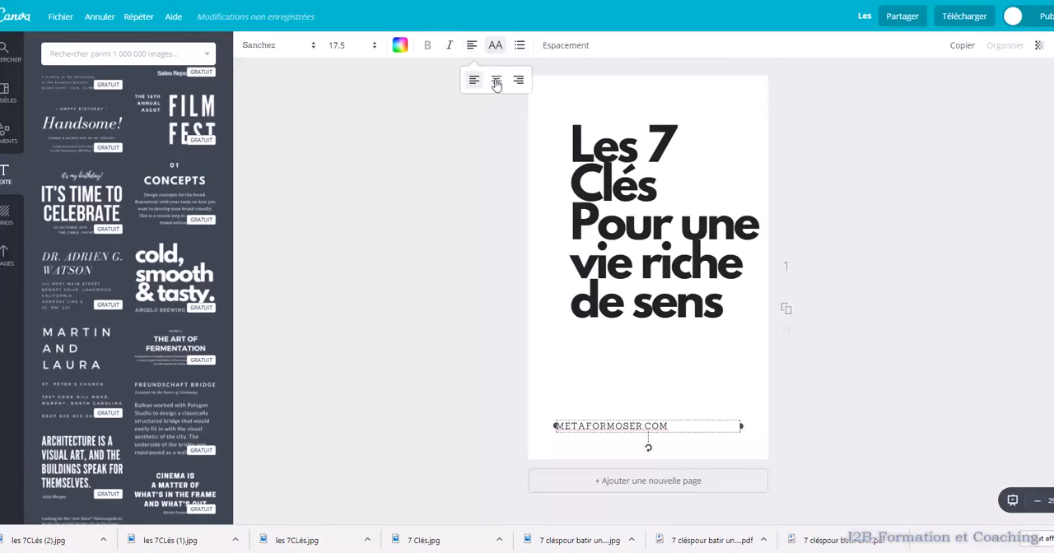
left_click(496, 80)
Move the title block up and to the left, close to the page's upper-left corner
left_click(665, 247)
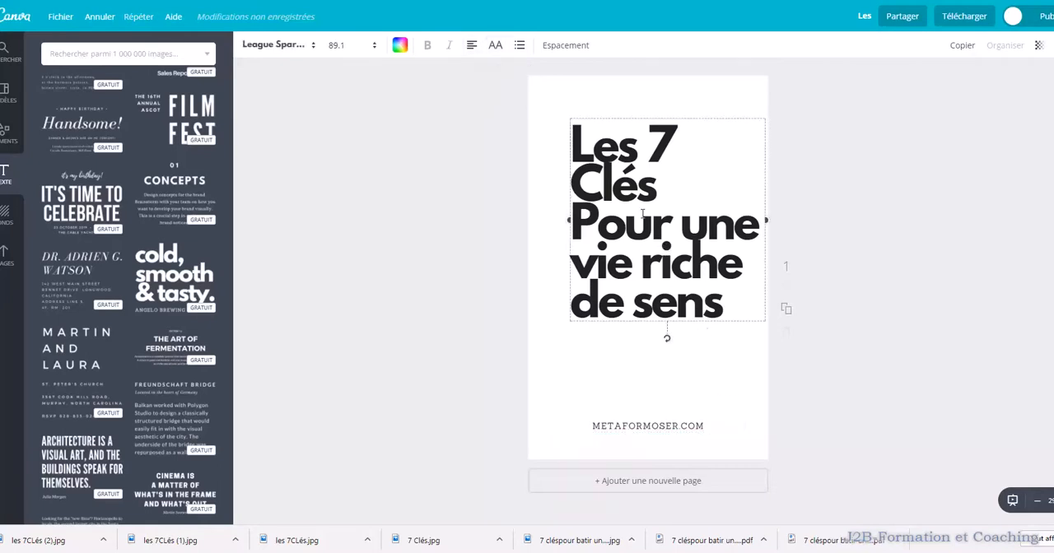
left_click_drag(640, 224, 624, 192)
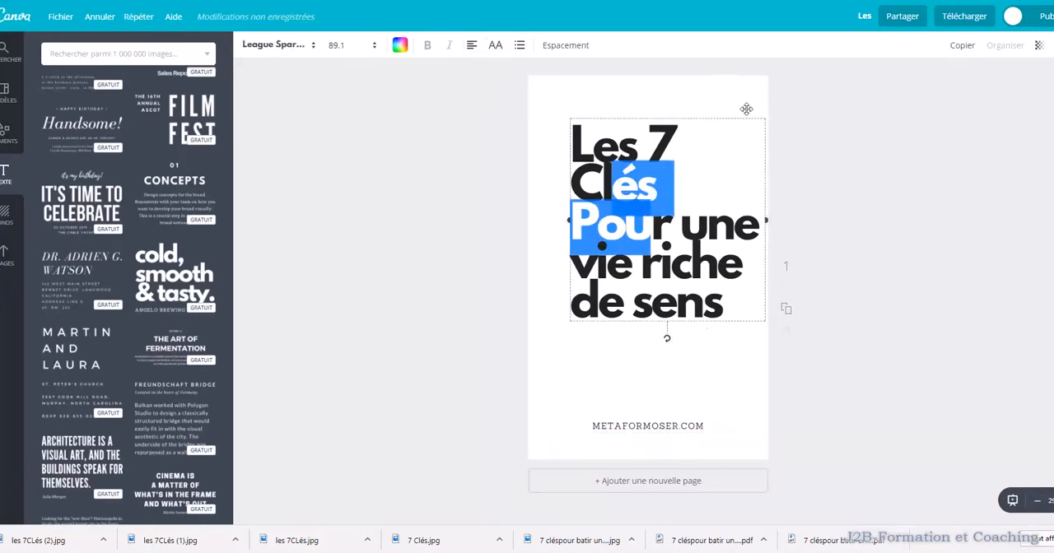
left_click_drag(747, 114, 723, 90)
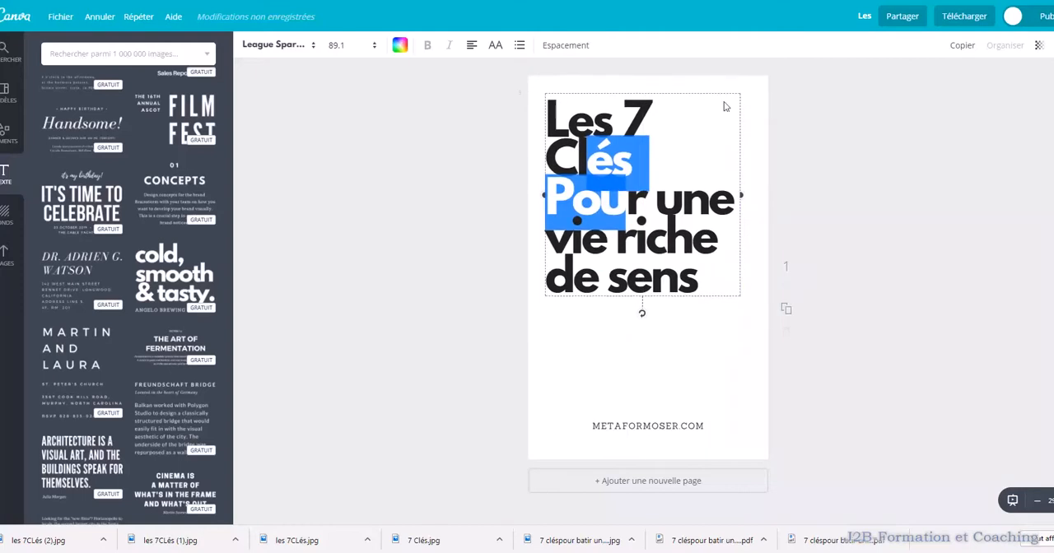
Add the uploaded image of a key in a puzzle piece, enlarge it, and place it beside "Les 7 Clés" in the page's upper-right corner
left_click(5, 259)
scroll(182, 358, "down", 1)
left_click_drag(126, 198, 638, 354)
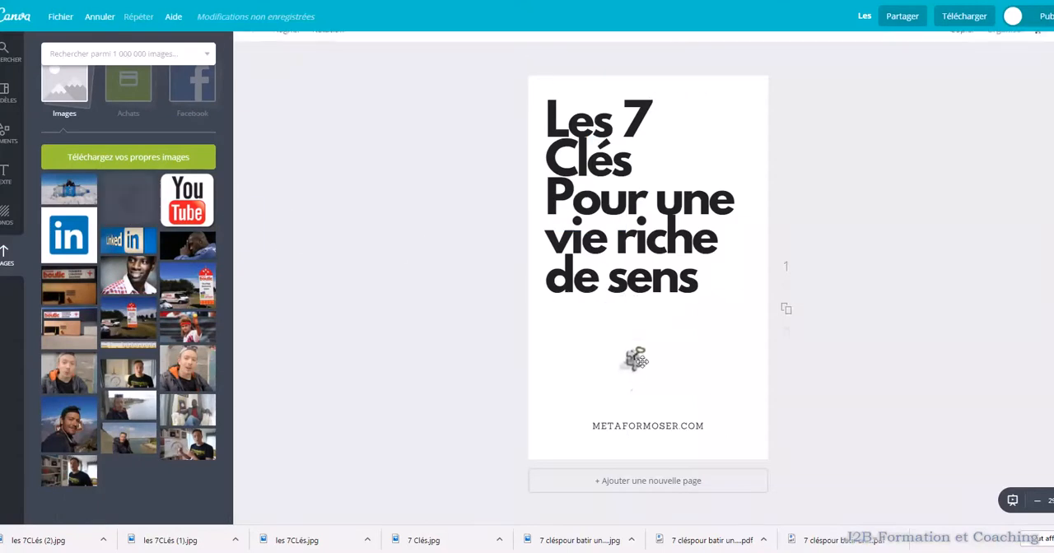
left_click_drag(680, 314, 690, 306)
left_click_drag(614, 376, 583, 402)
left_click_drag(627, 369, 697, 155)
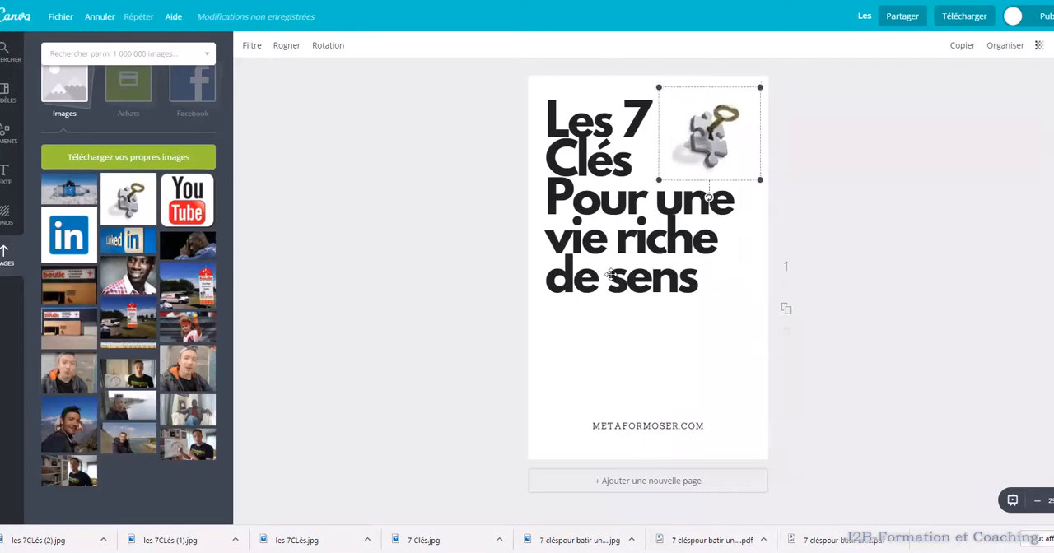
Try to space out the title with blank lines before and after "Clés"
left_click(642, 245)
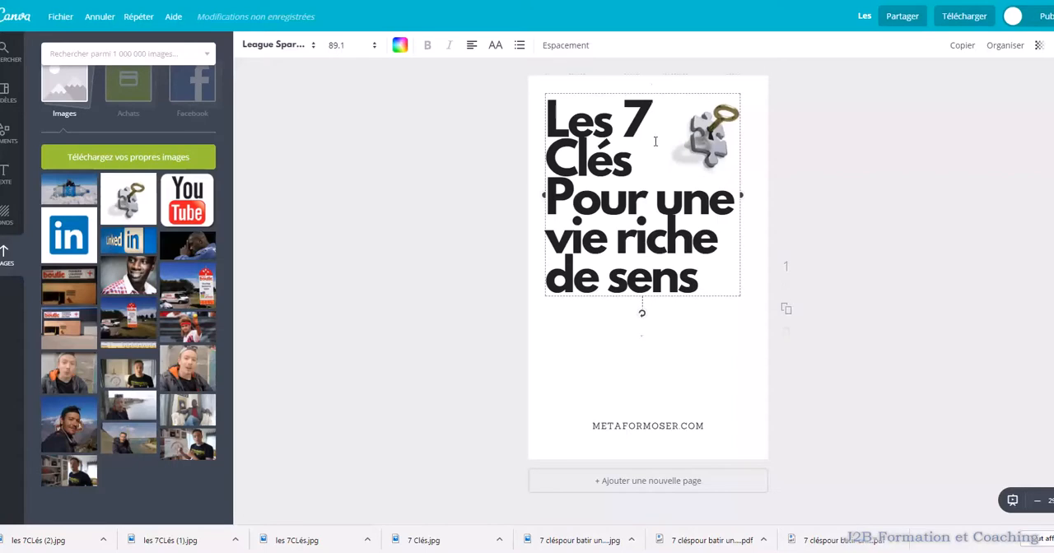
key("Return")
left_click_drag(642, 187, 644, 196)
left_click(629, 176)
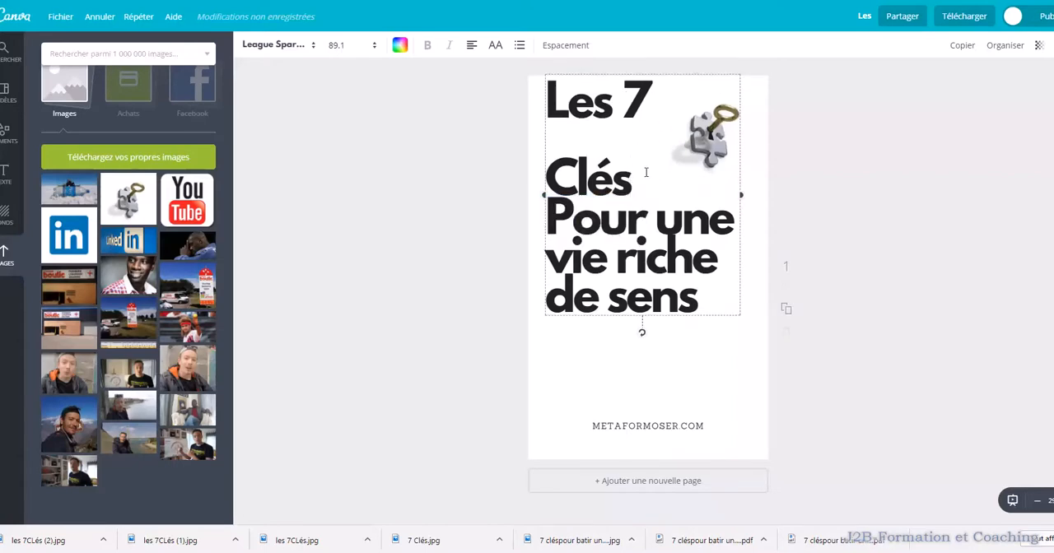
key("Return")
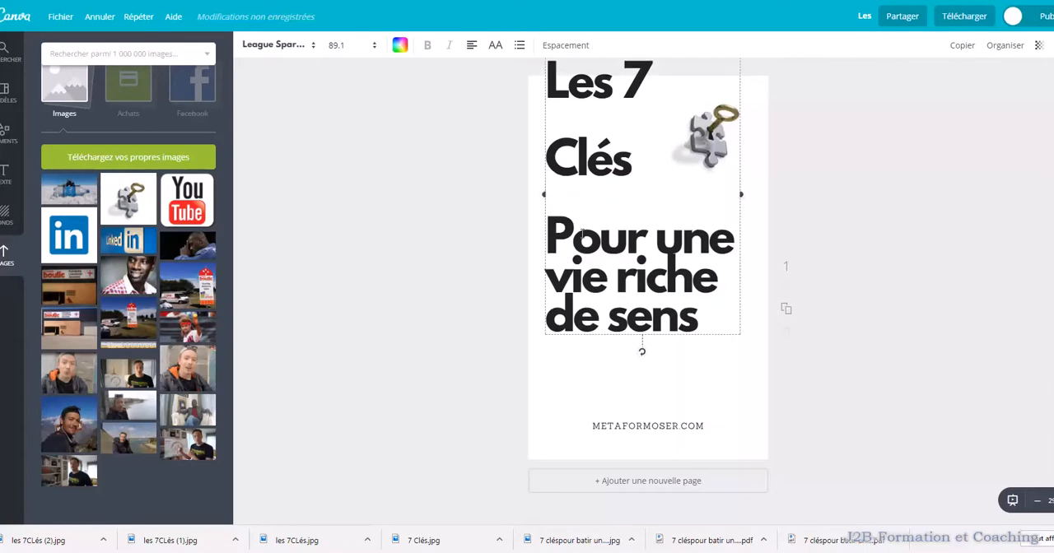
Write "clés" and "pour" with lowercase initials in the title and remove the blank line between them
left_click(577, 236)
key("BackSpace")
type("p")
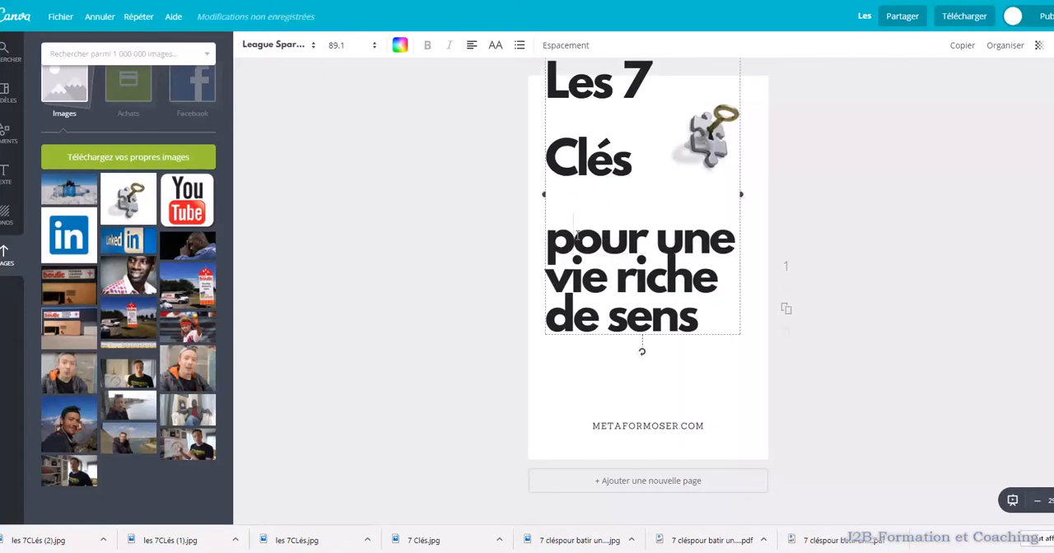
left_click(638, 214)
key("BackSpace")
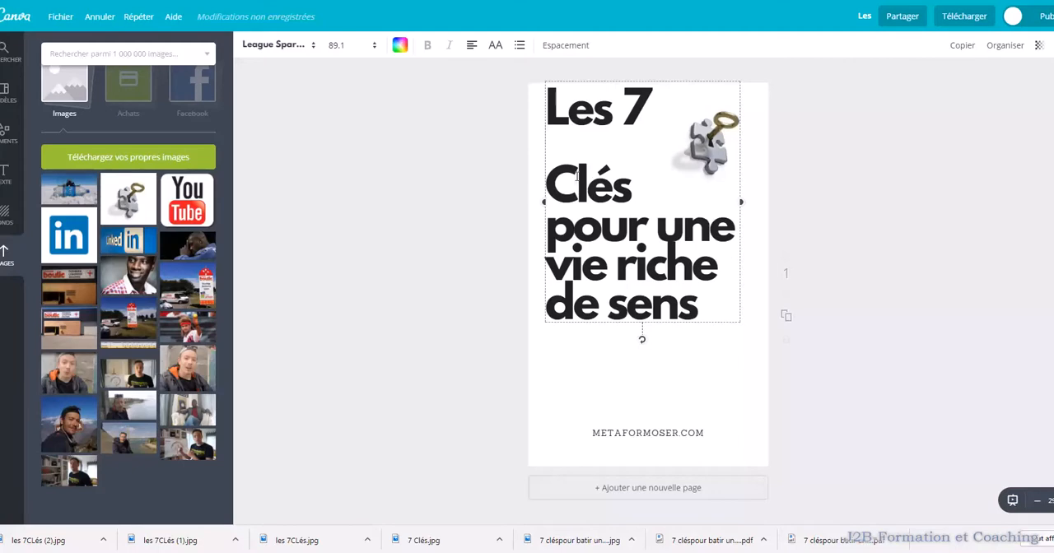
key("BackSpace")
type("c")
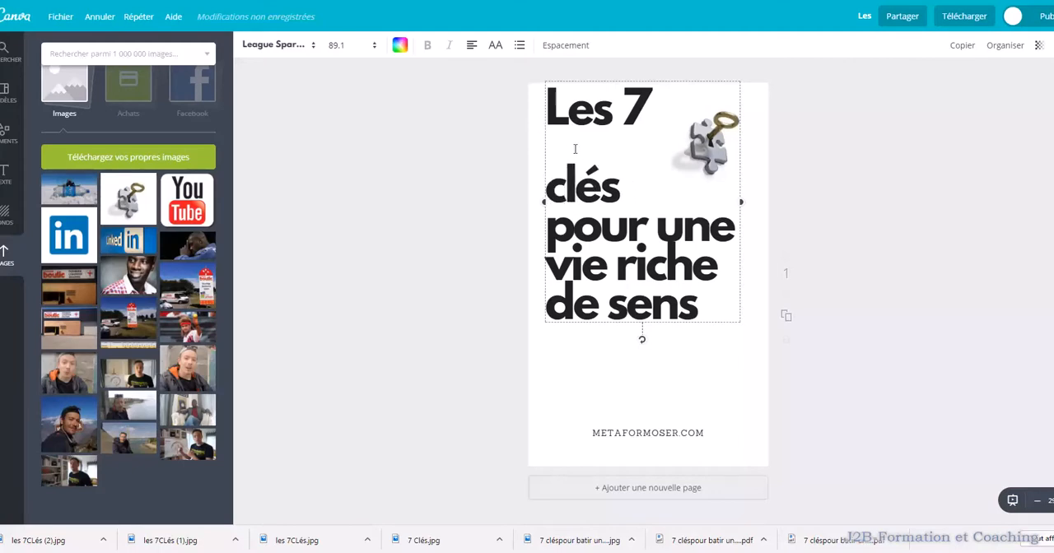
Remove the blank line above "clés", shift the title slightly right, and move the title and key image down toward the page's middle
left_click_drag(556, 162, 554, 190)
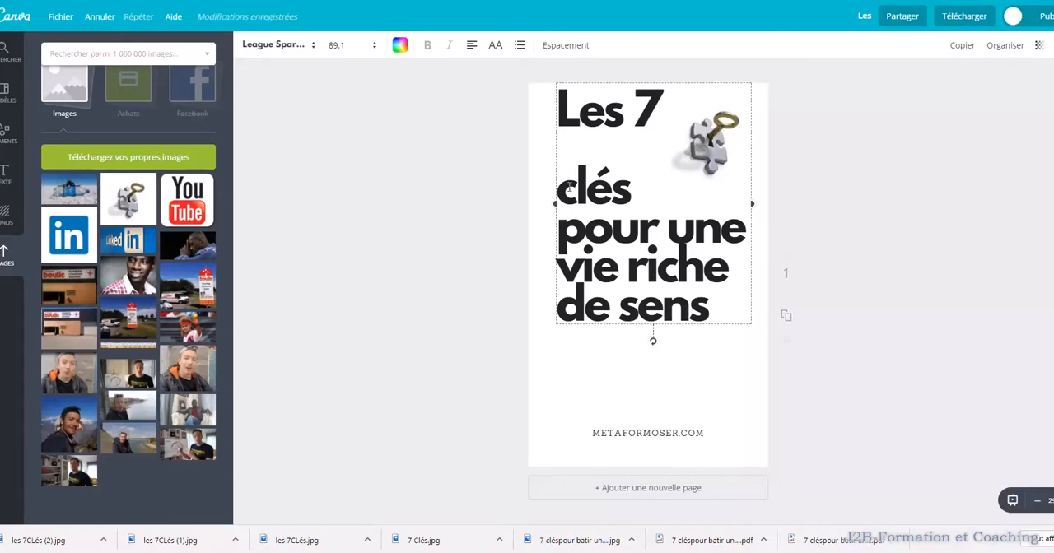
key("BackSpace")
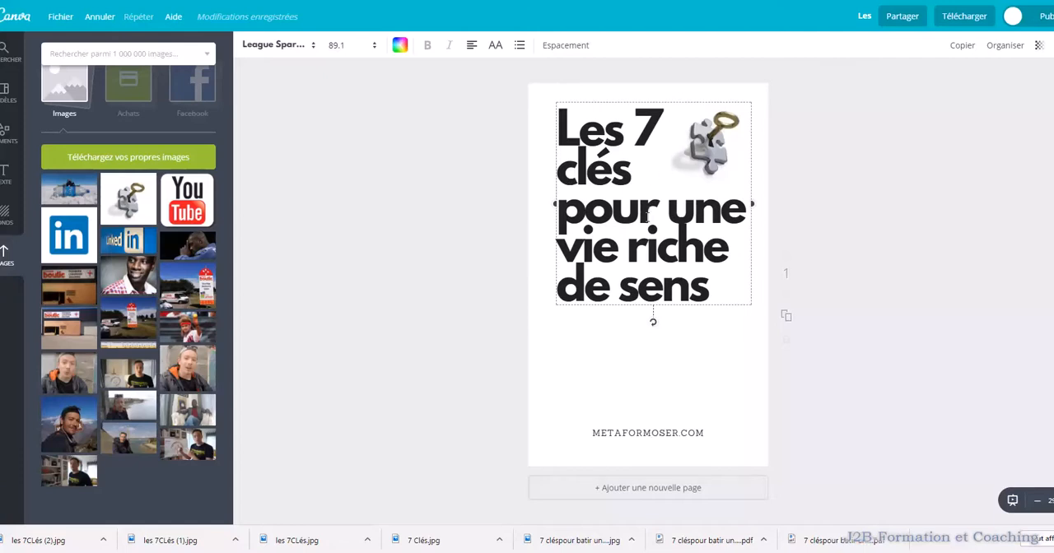
left_click_drag(671, 100, 716, 146)
left_click_drag(717, 128, 724, 181)
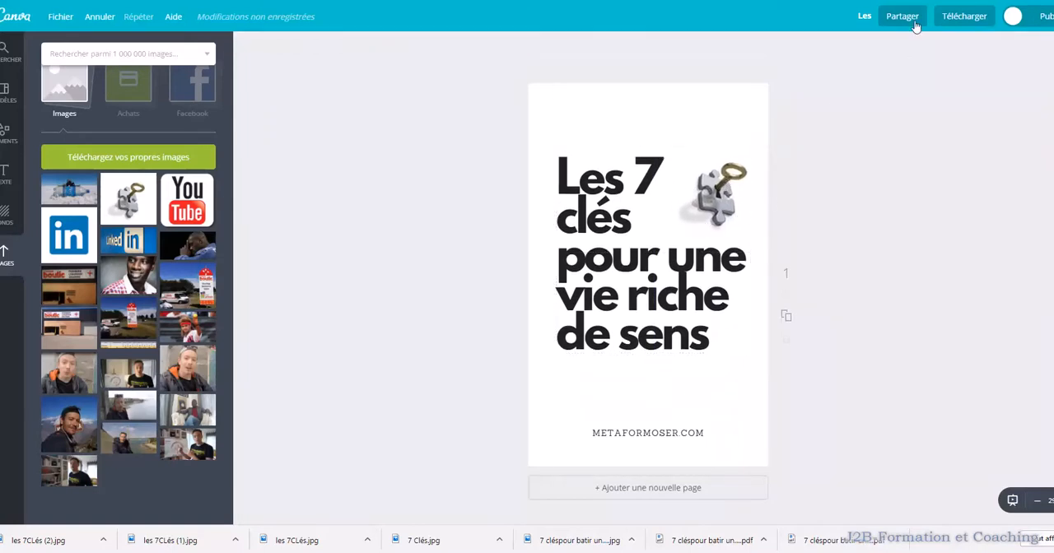
Download the cover design as a JPG file
left_click(962, 16)
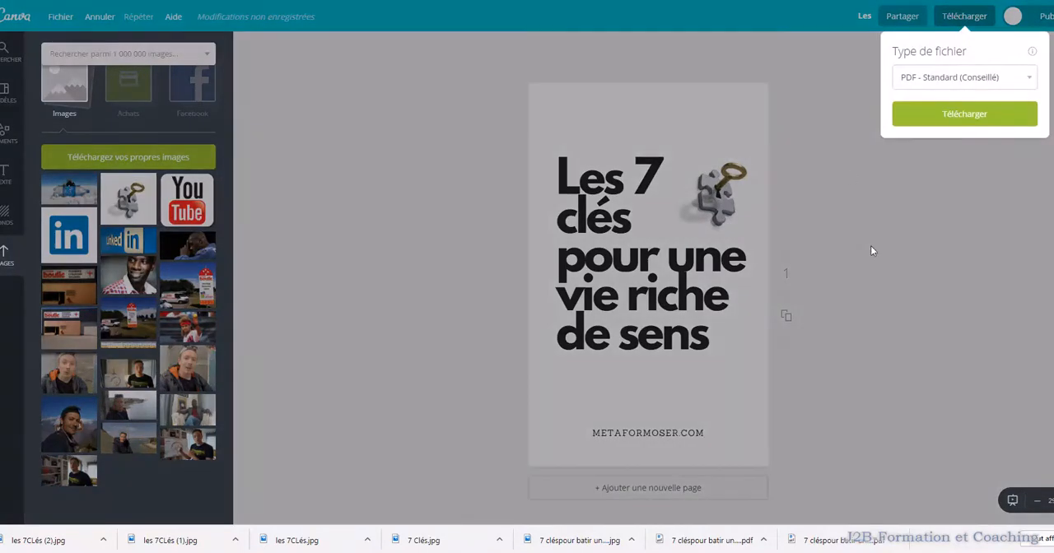
left_click(1014, 77)
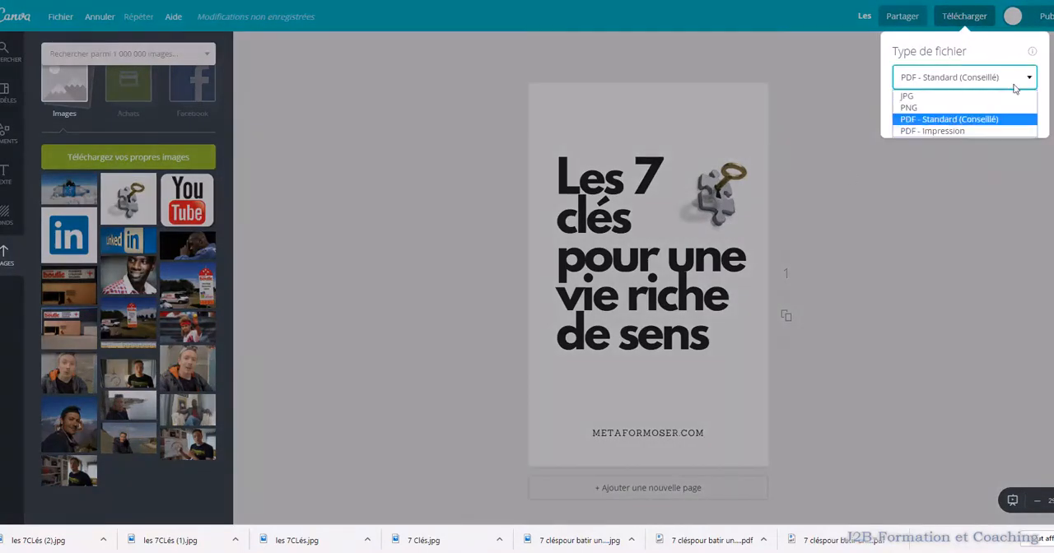
left_click(914, 92)
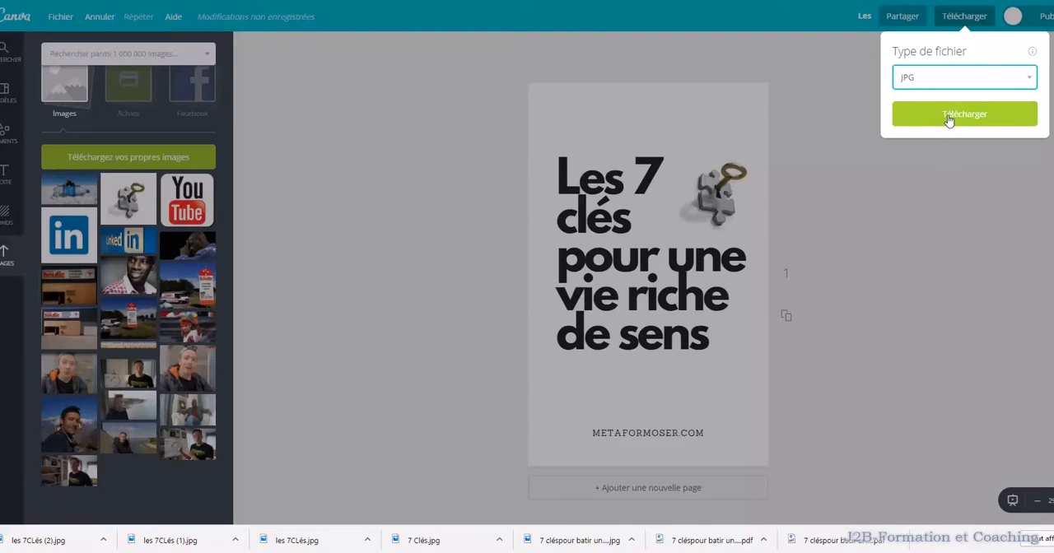
left_click(949, 115)
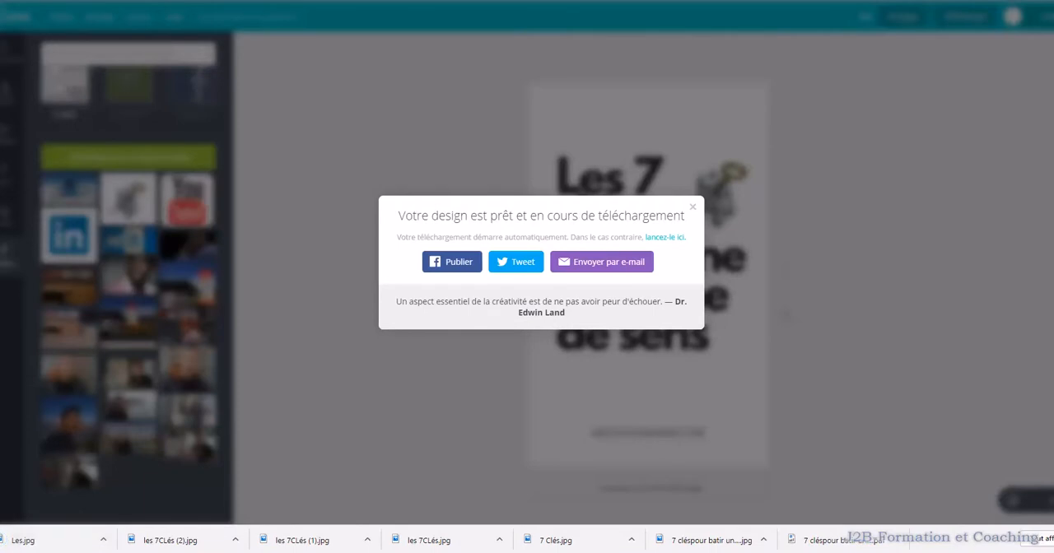
Copy the downloaded Les.jpg into the E-Book folder in File Explorer and return to Canva, dismissing the download message
key("alt+Tab")
left_click_drag(52, 535, 741, 387)
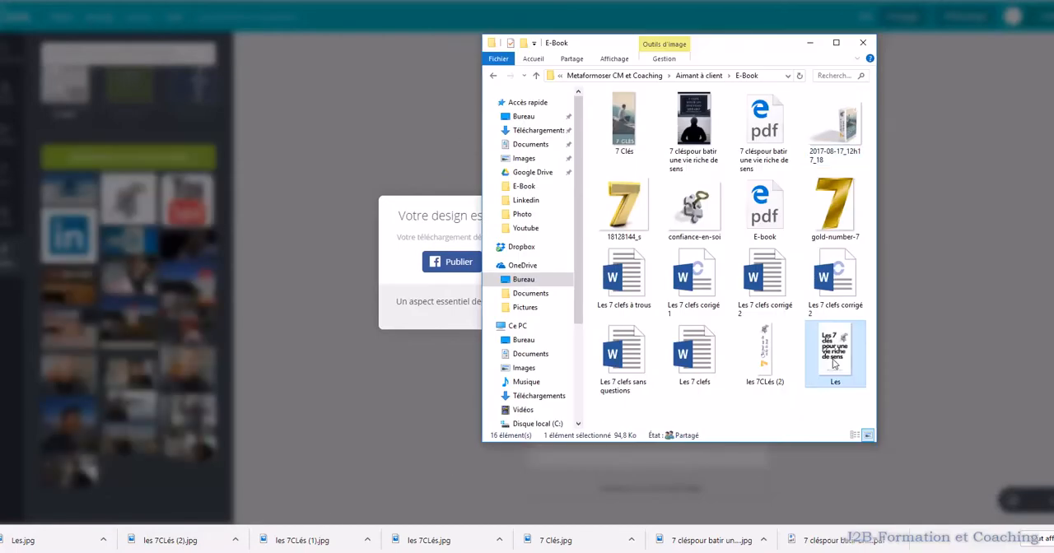
left_click(811, 43)
left_click(377, 188)
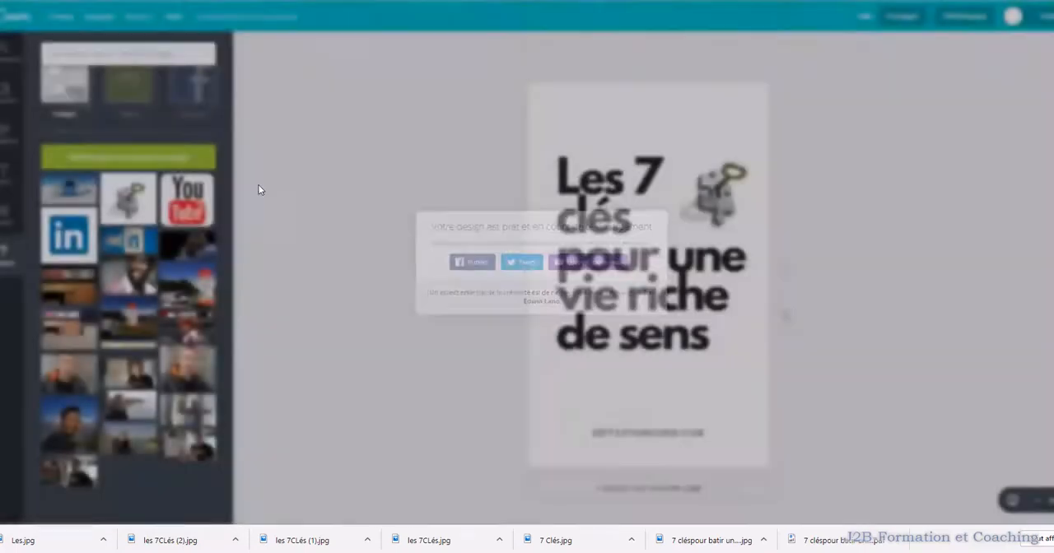
Create a new blank design from the "Grand Skyscraper (IAB)" advertising format
left_click(16, 20)
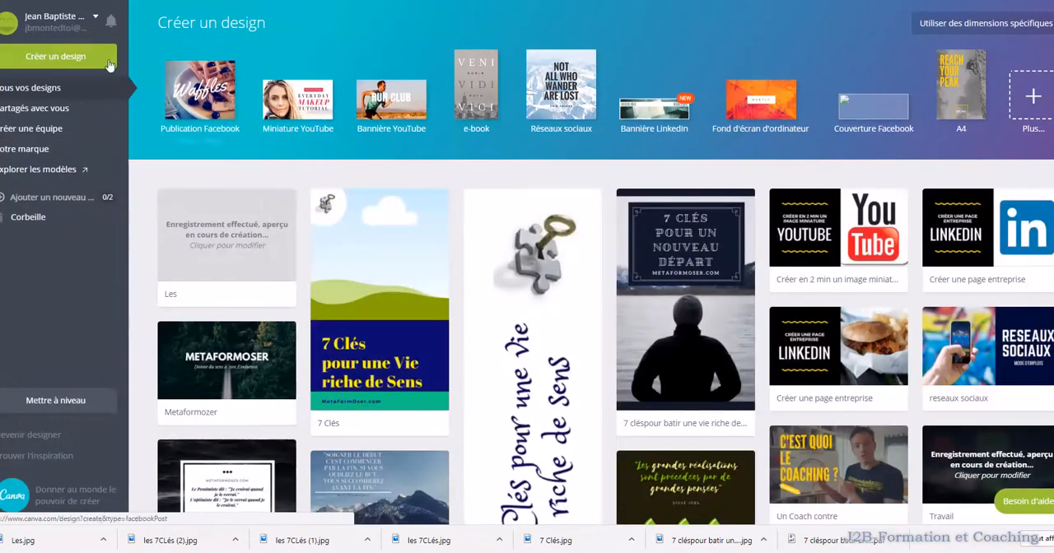
left_click(78, 54)
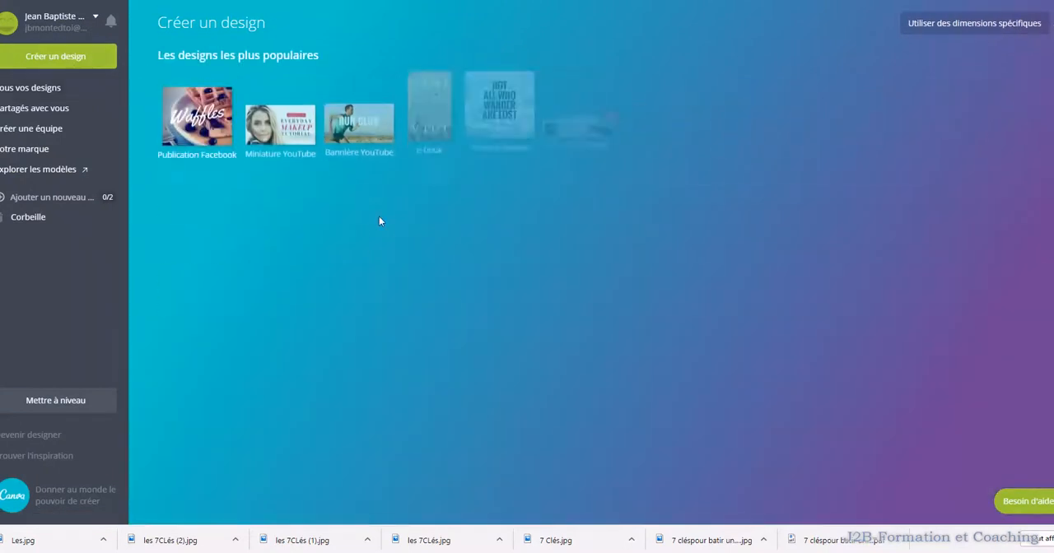
scroll(379, 216, "down", 8)
scroll(380, 220, "down", 5)
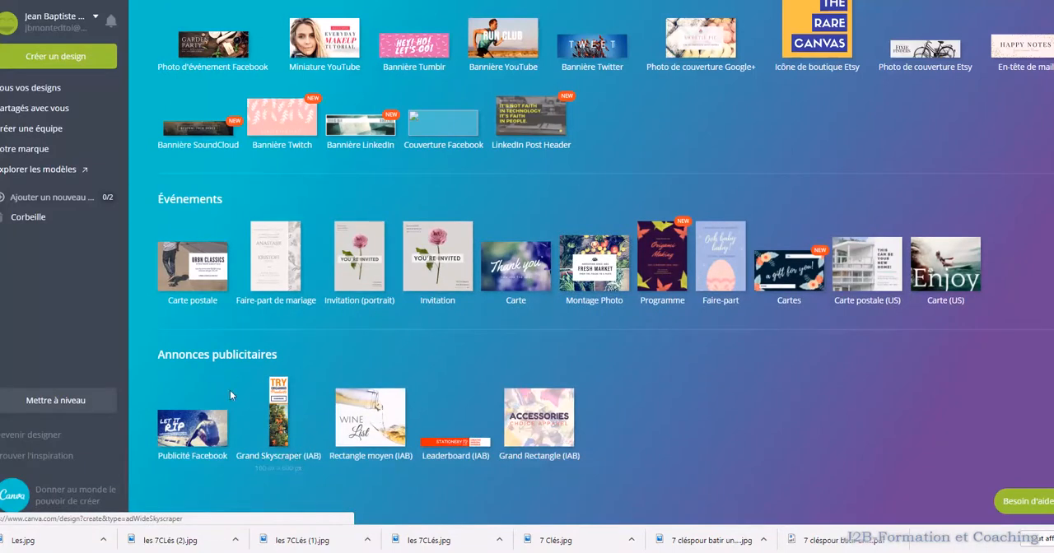
left_click(281, 433)
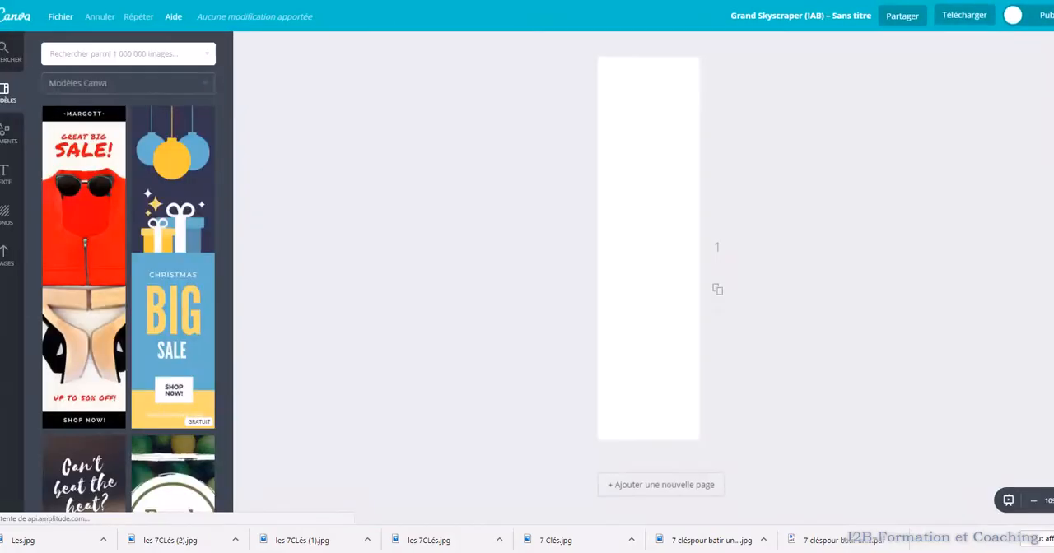
Check the 3D book mock-up picture for reference and place the uploaded key-in-puzzle image near the top of the blank page
mouse_move(483, 552)
left_click(748, 534)
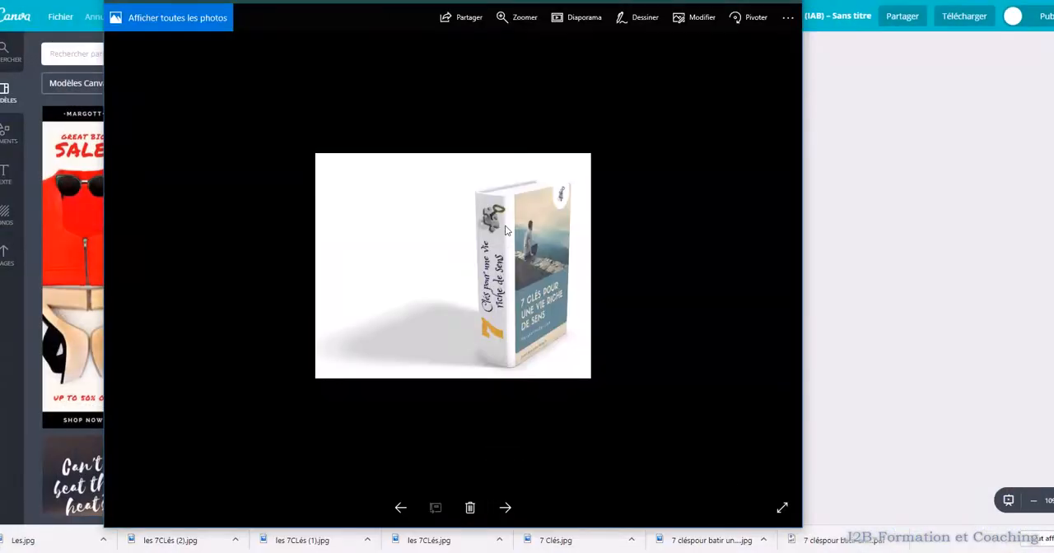
left_click(744, 1)
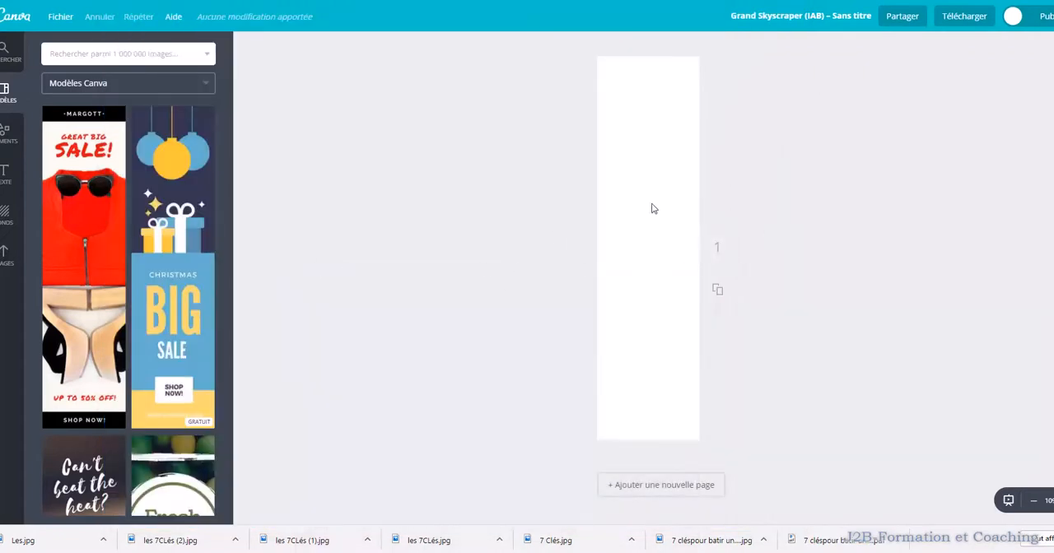
left_click(8, 260)
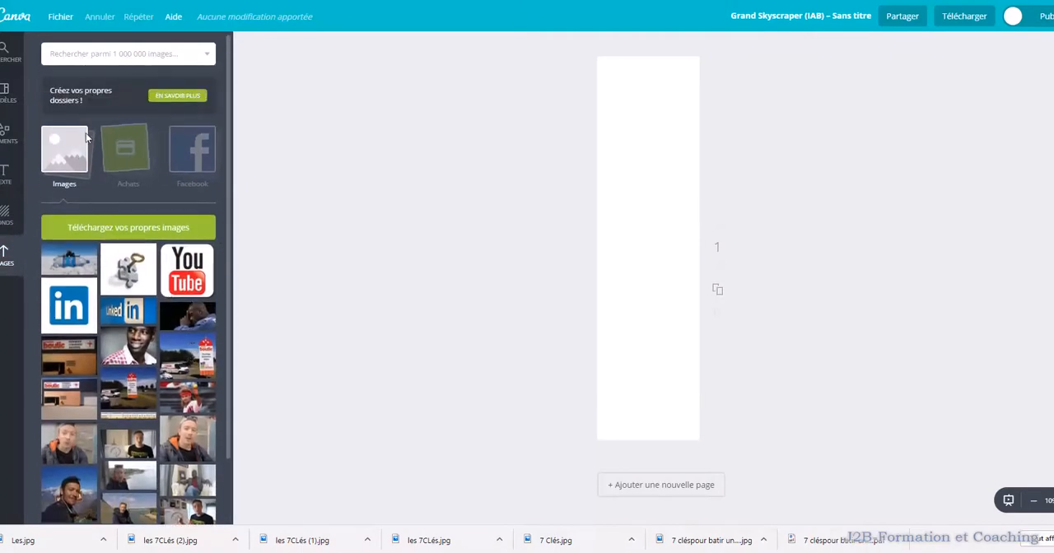
left_click_drag(128, 270, 650, 130)
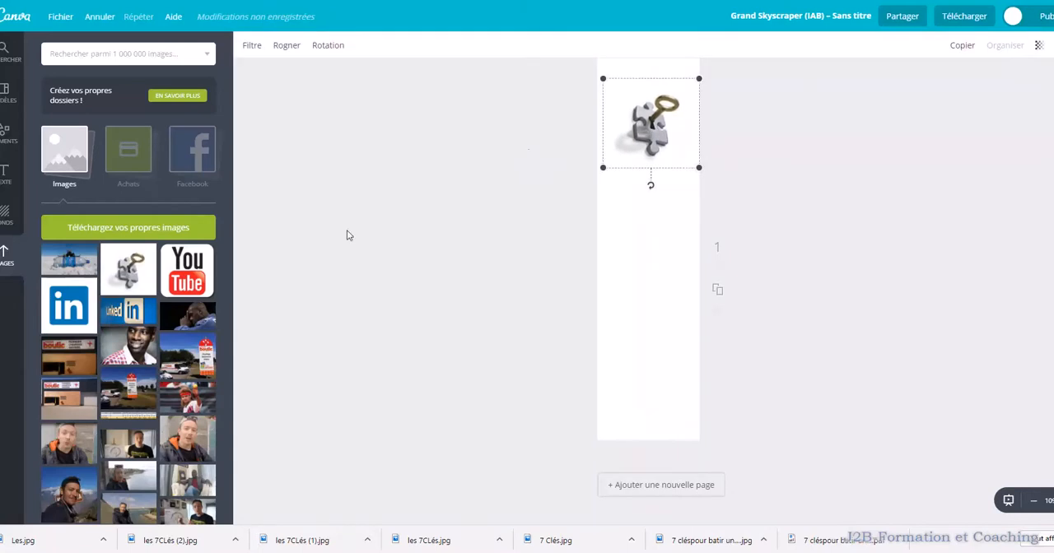
Add a title text reading "Les 7 clefs d'une vie riche de sens" below the key image
left_click(5, 175)
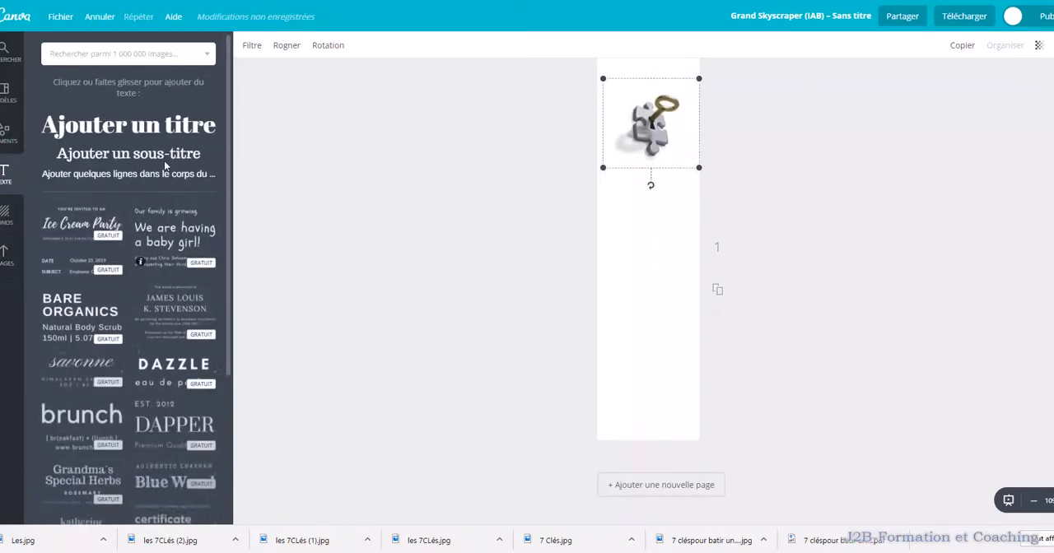
left_click(149, 135)
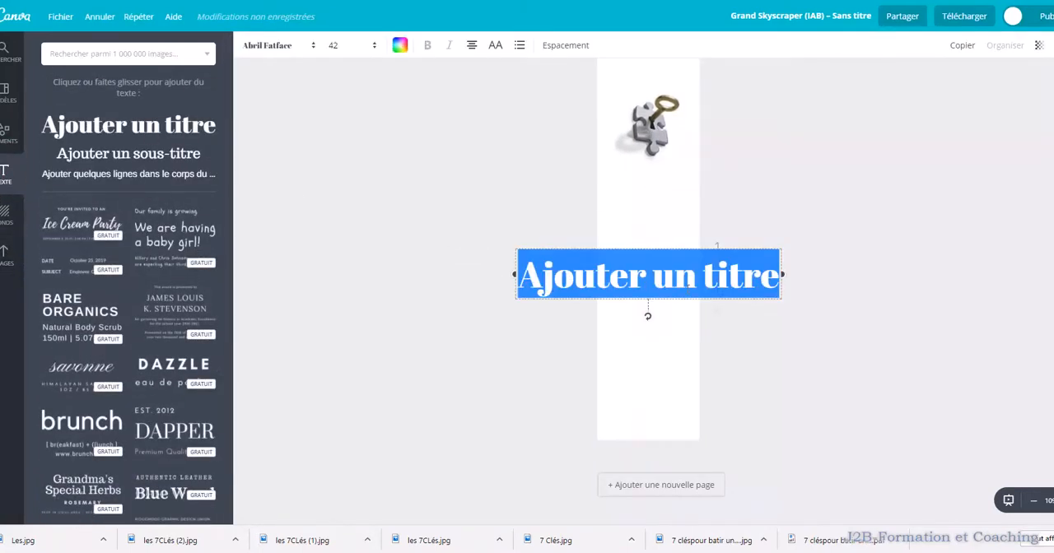
key("BackSpace")
type("Les 7")
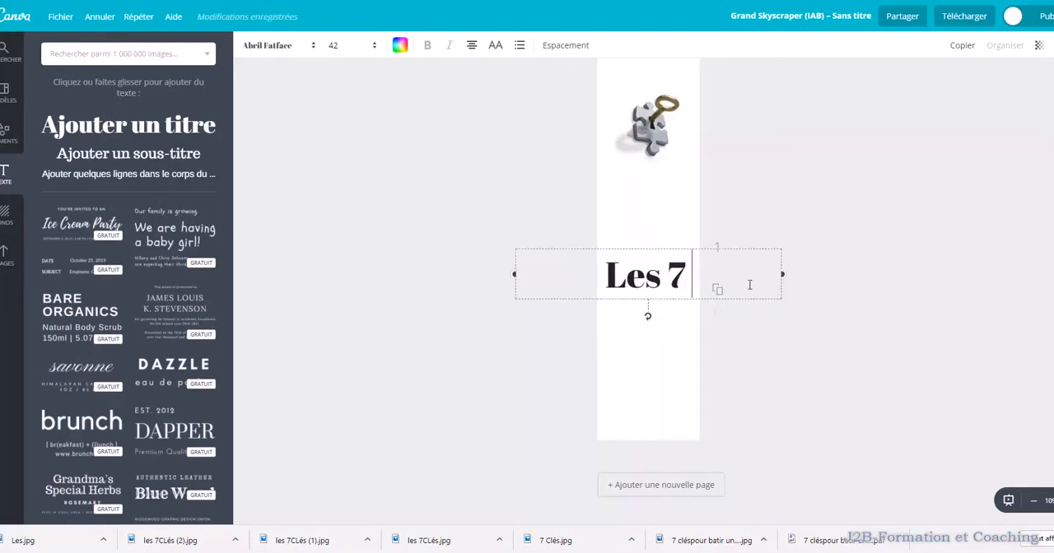
type(" clefs d'une vie riche de sens")
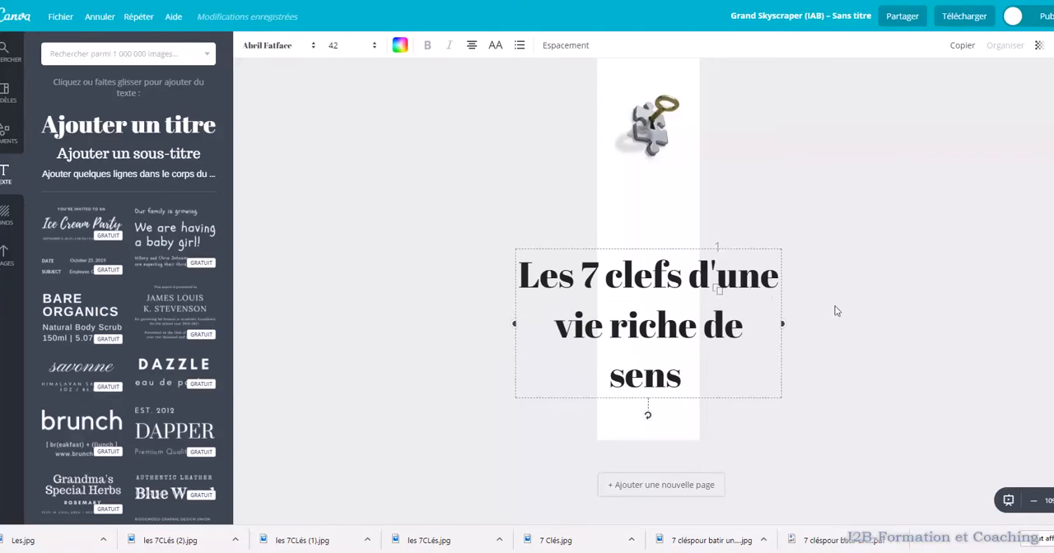
Widen the title box slightly, set its font size to 24, and rotate it to read vertically from bottom to top
mouse_move(786, 322)
left_mouse_down()
mouse_move(766, 321)
mouse_move(788, 322)
left_mouse_up()
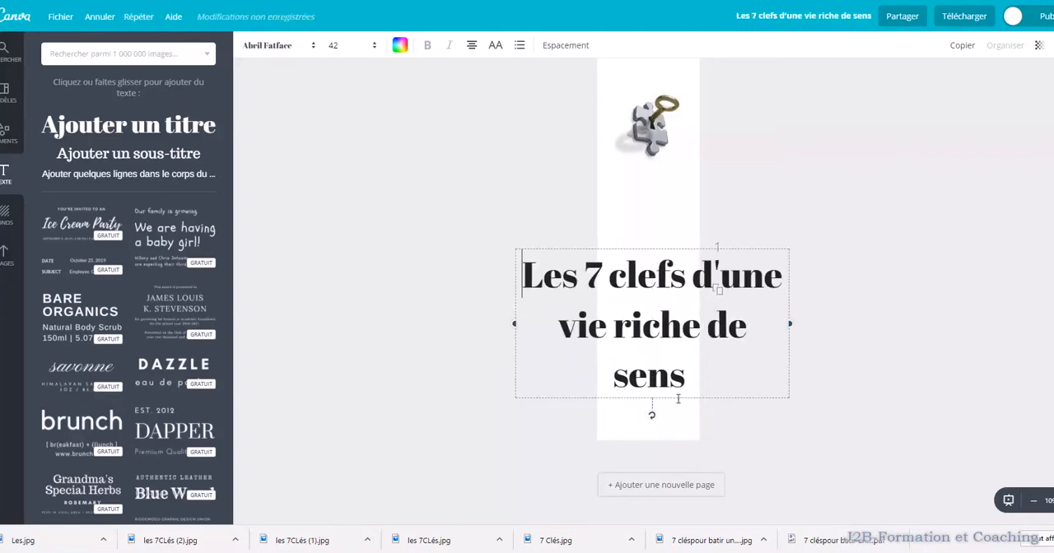
left_click_drag(695, 377, 525, 270)
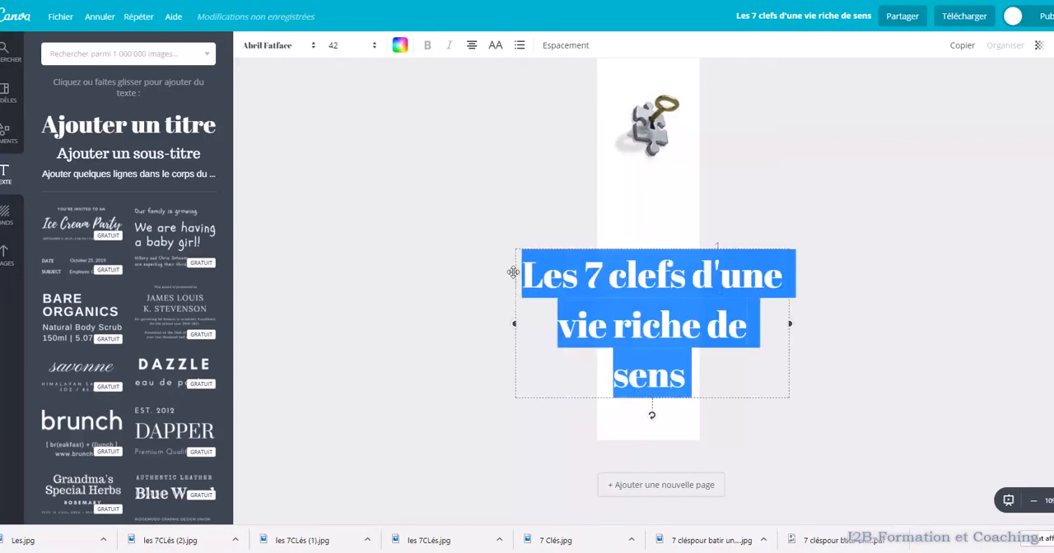
left_click(371, 47)
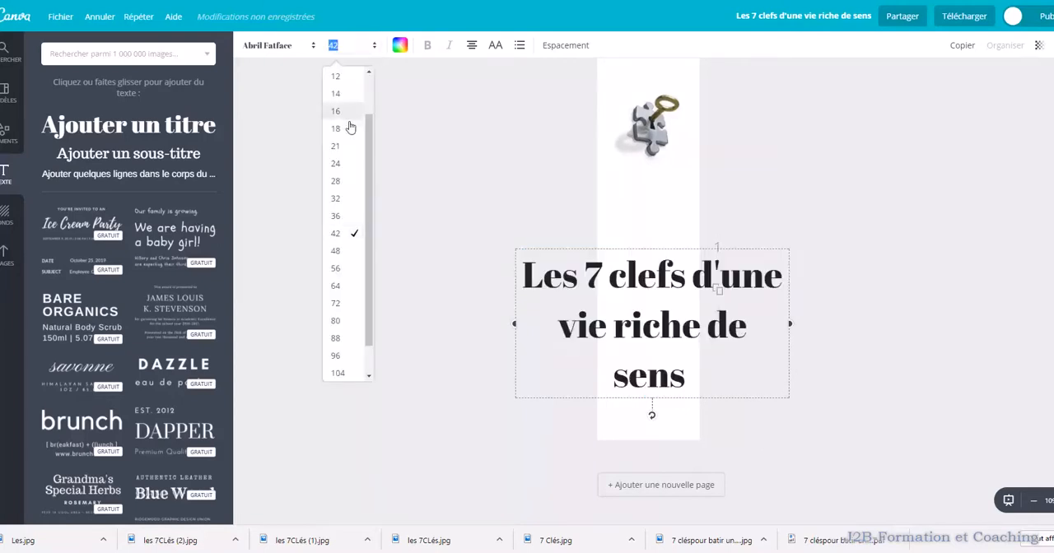
left_click(337, 171)
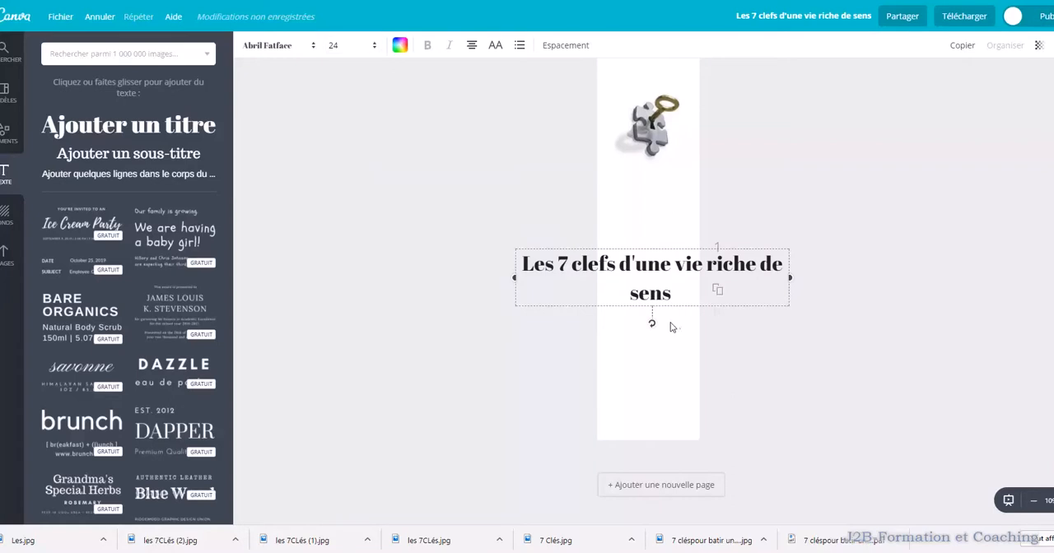
left_click_drag(651, 333, 711, 284)
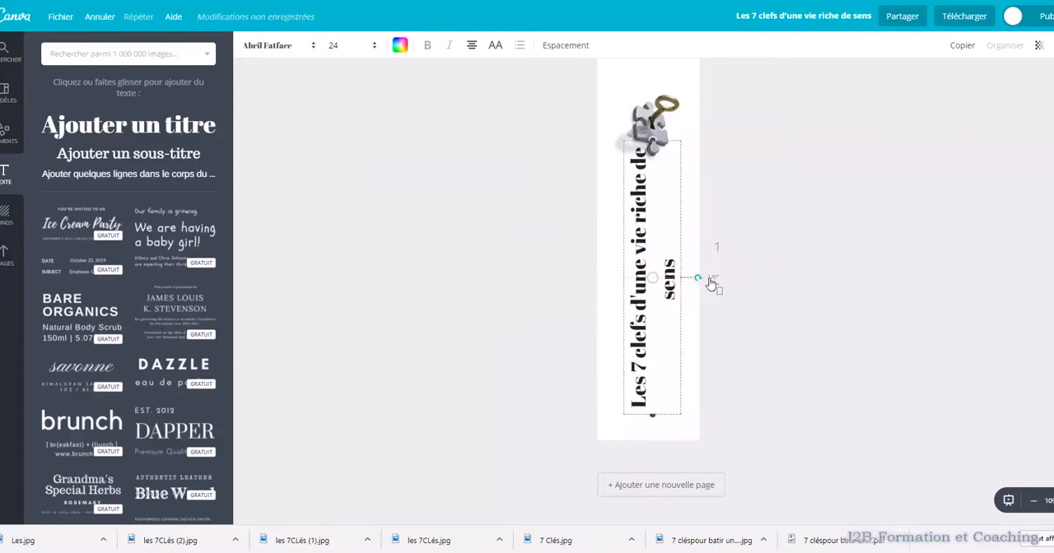
Move the key image up to the page's top edge and set the vertical title's font size to 21
left_click_drag(648, 128, 645, 98)
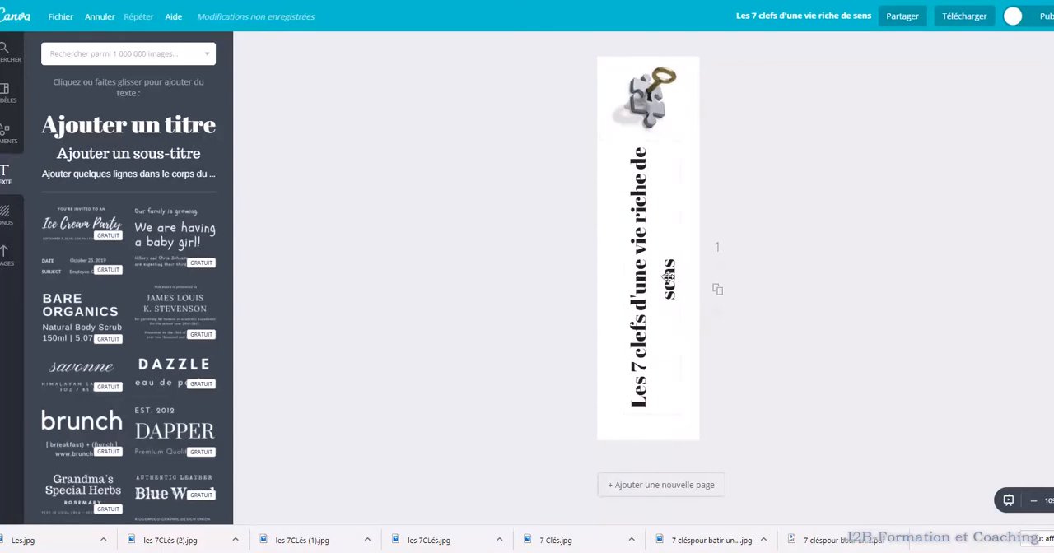
left_click(656, 256)
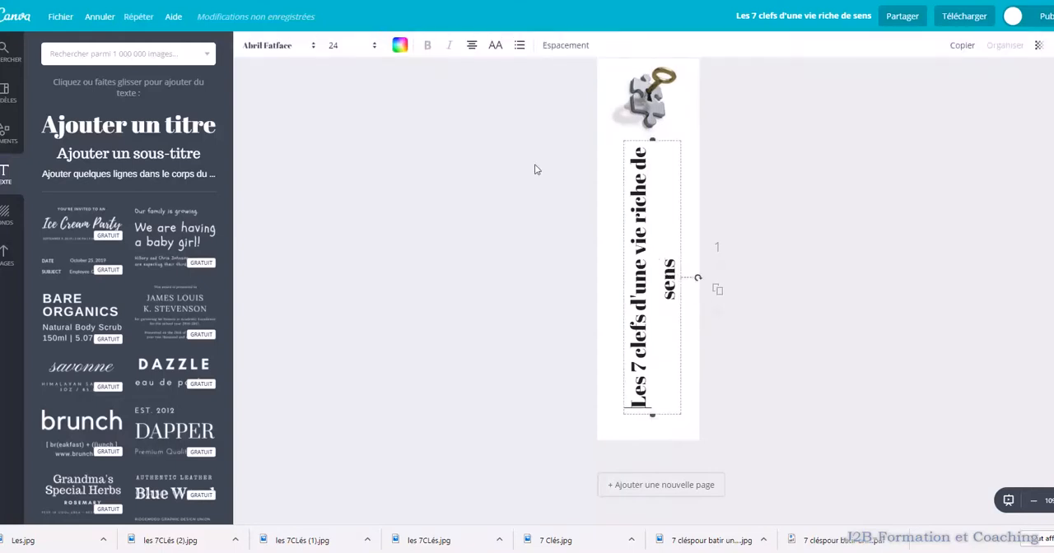
left_click(375, 46)
left_click(345, 199)
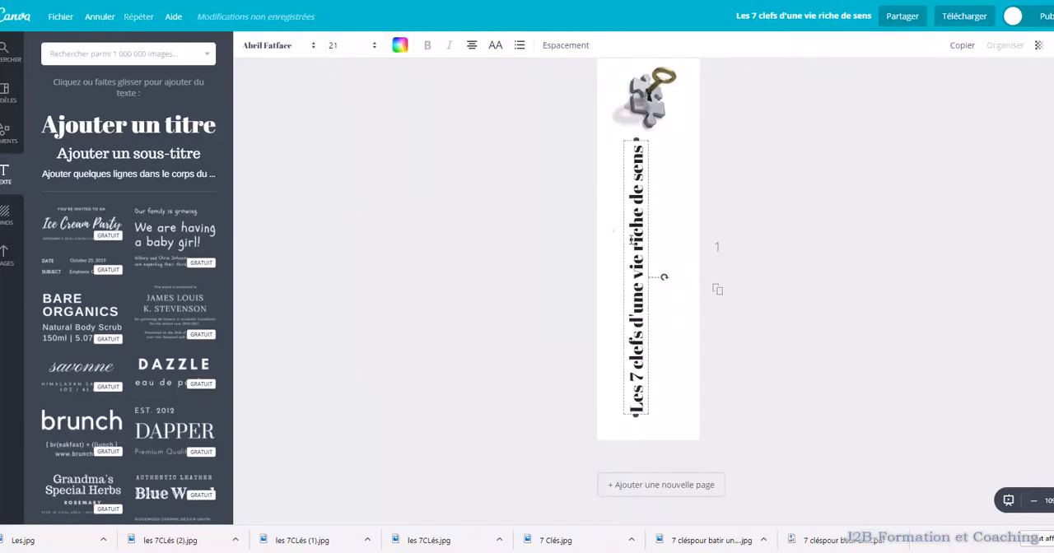
Centre the vertical title horizontally on the spine page, below the key image
left_click(701, 410)
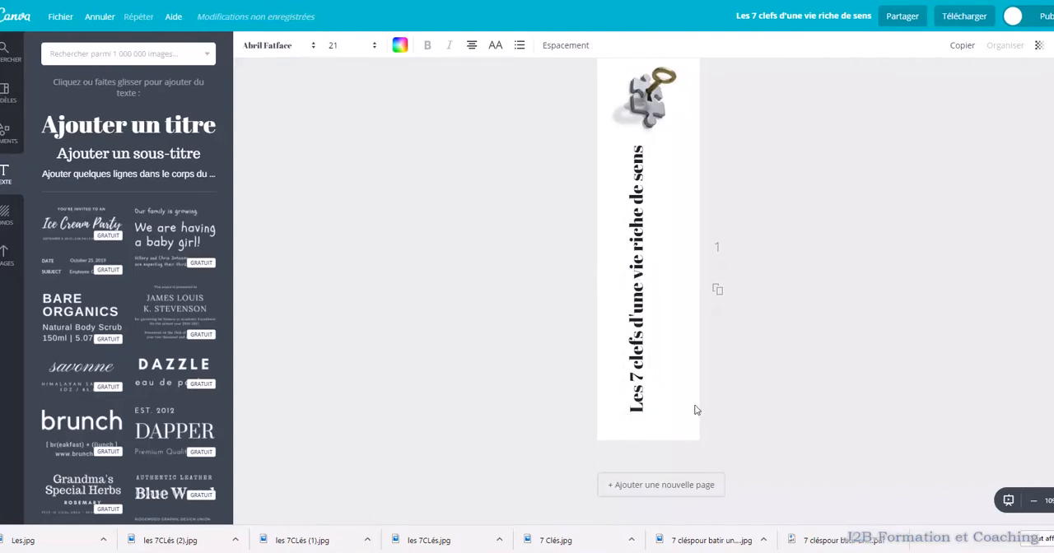
left_click_drag(652, 396, 654, 396)
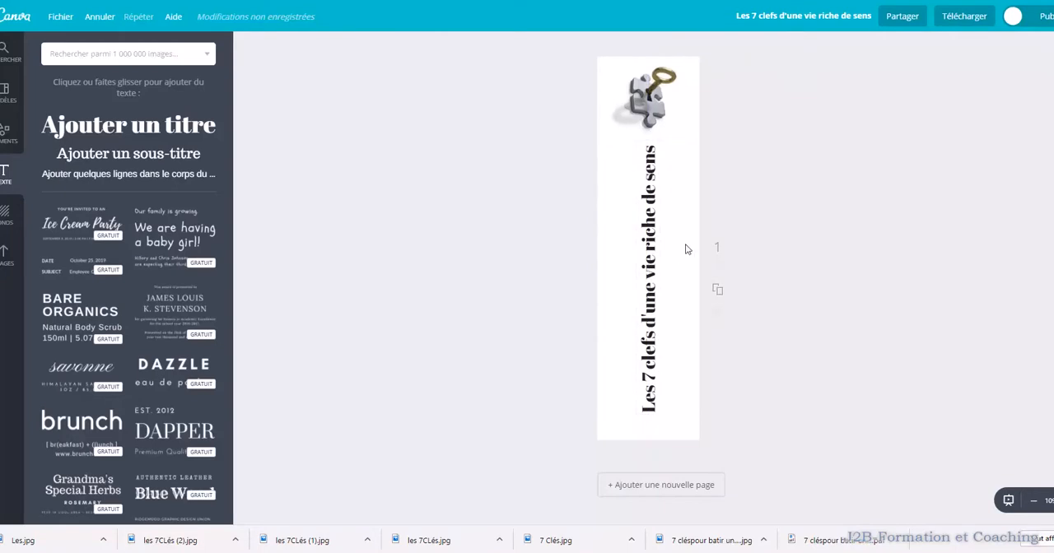
Download the spine design as a JPG and put the downloaded file into the E-Book folder
left_click(964, 16)
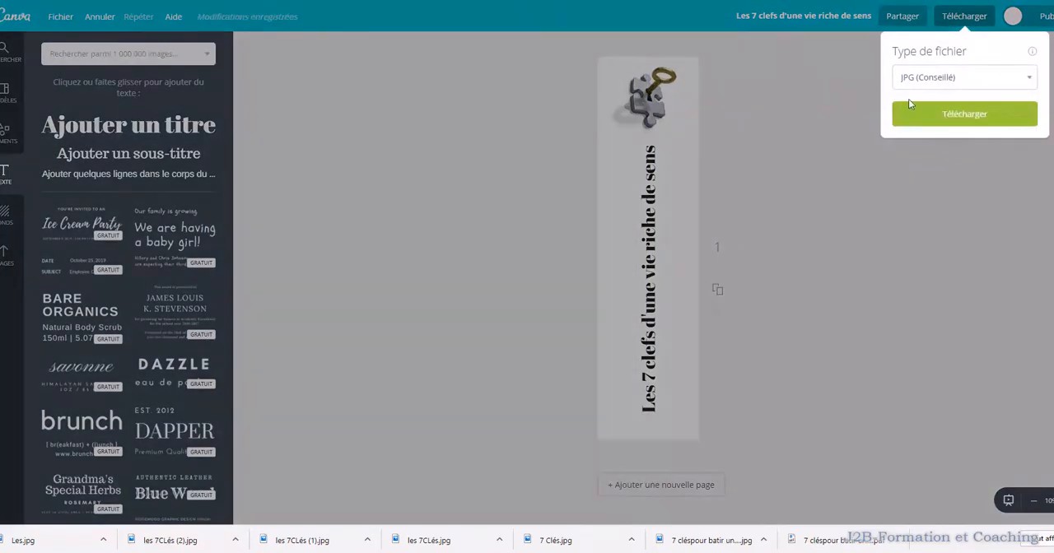
left_click(922, 115)
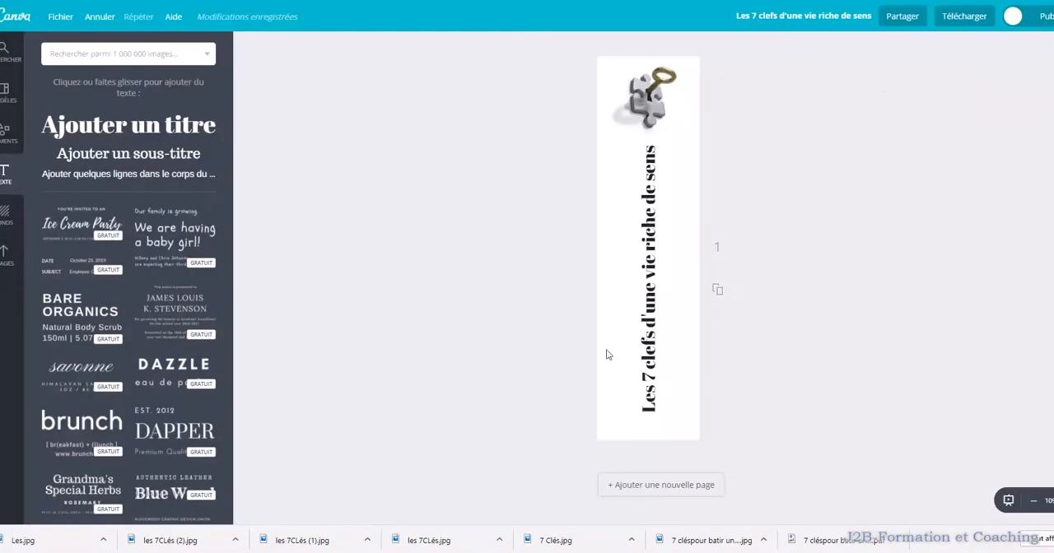
left_click(965, 17)
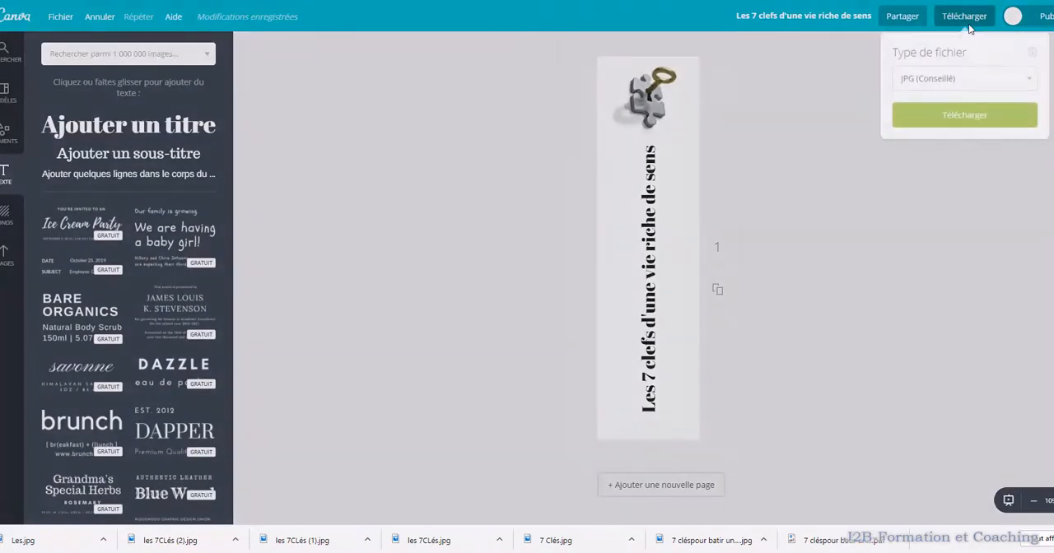
left_click(958, 115)
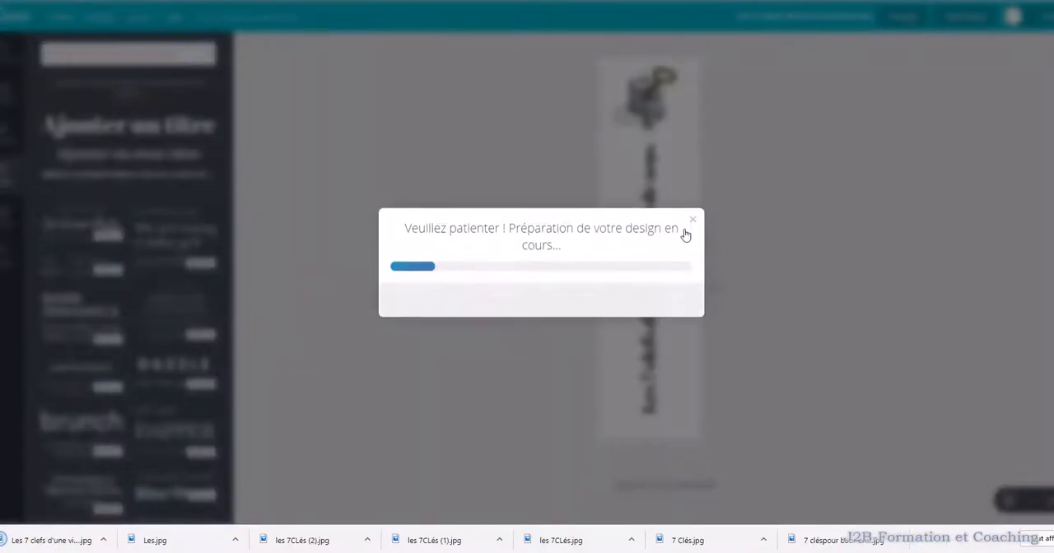
left_click(691, 217)
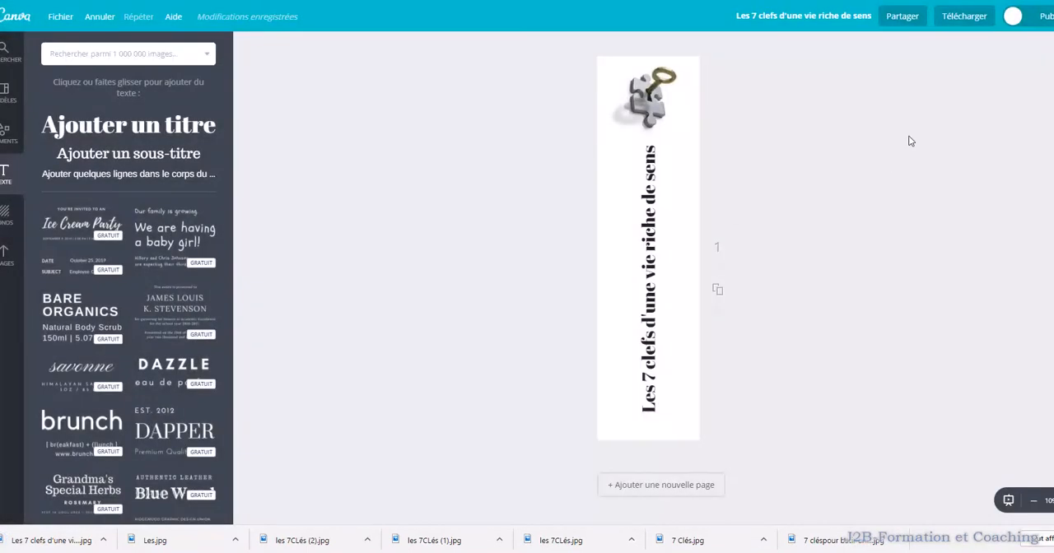
left_click_drag(49, 540, 800, 403)
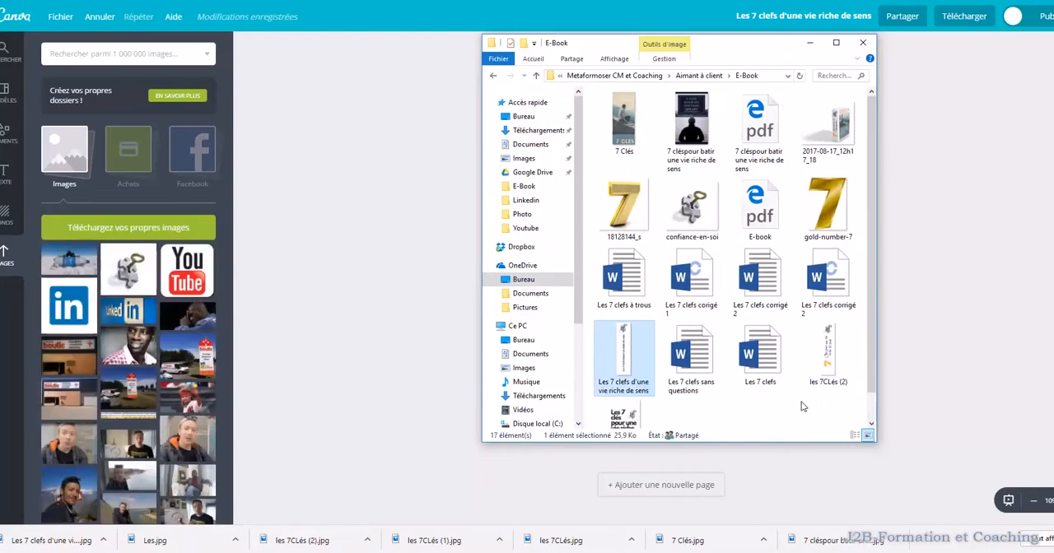
left_click(810, 43)
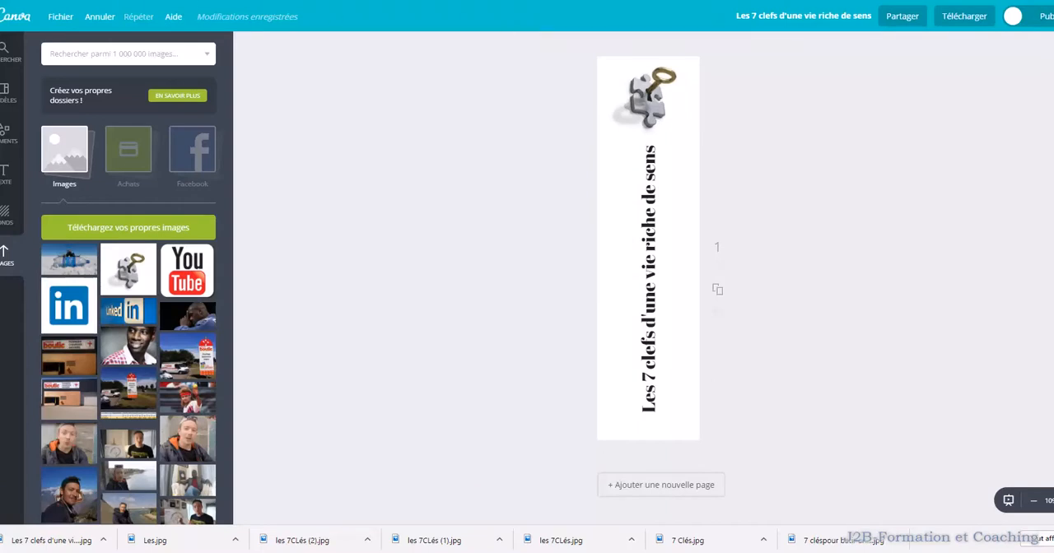
Go to the online.boxshot.com website in the browser
type("Online")
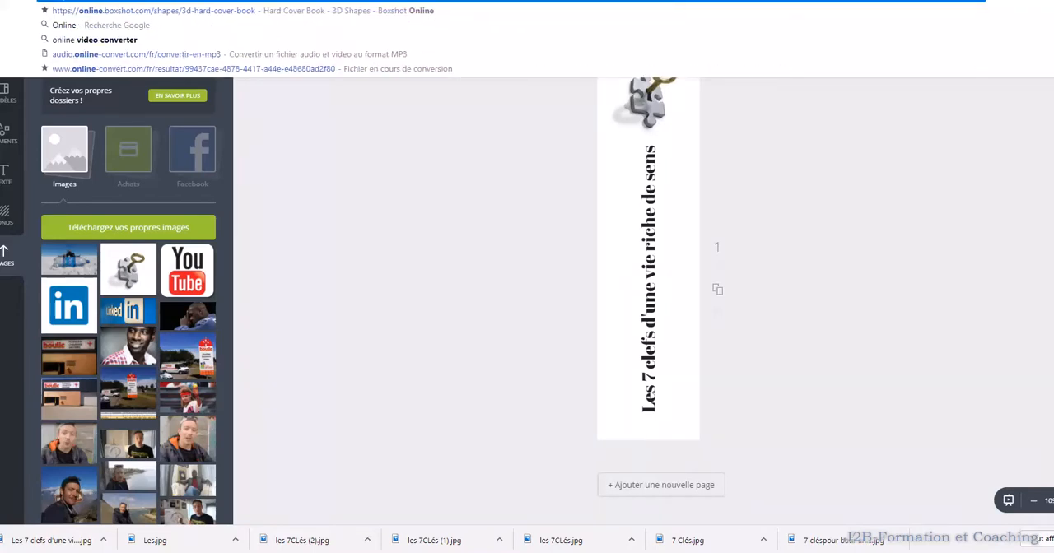
type(".bo")
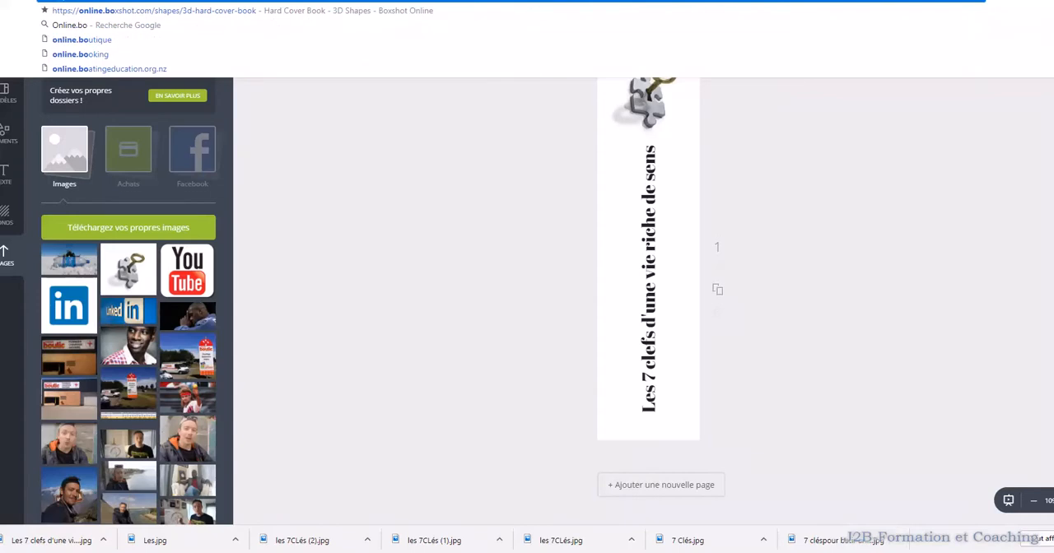
type("x")
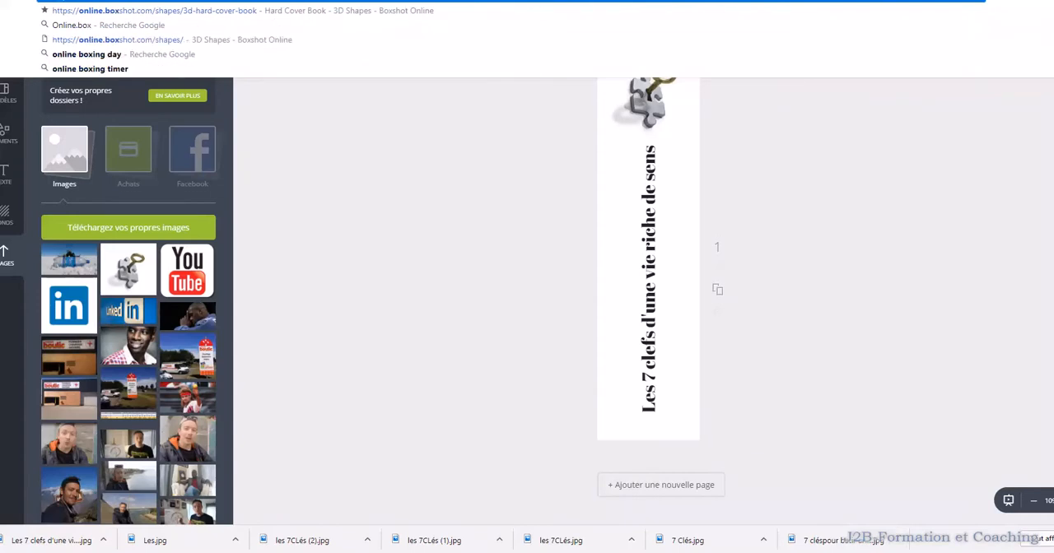
type("shot")
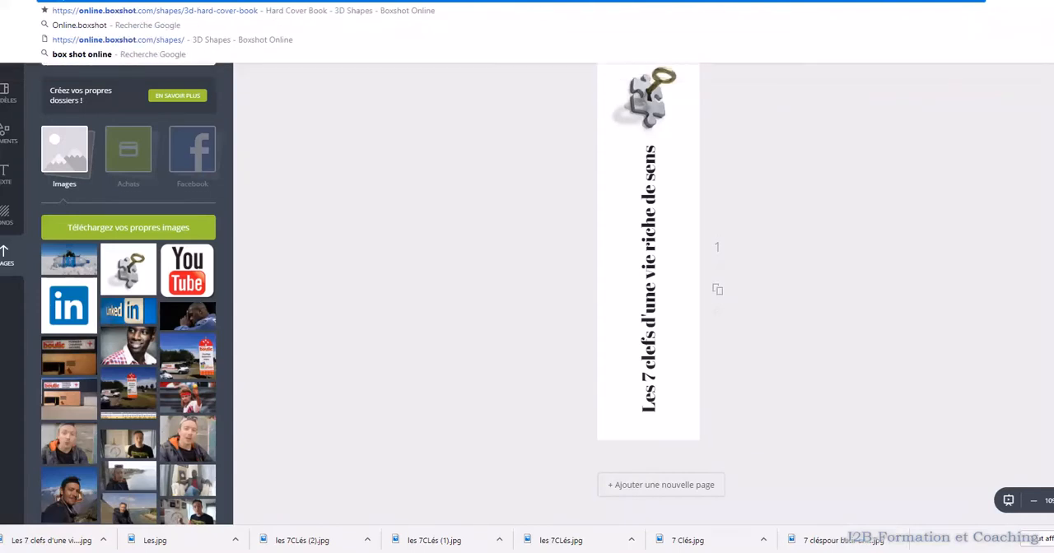
key("Return")
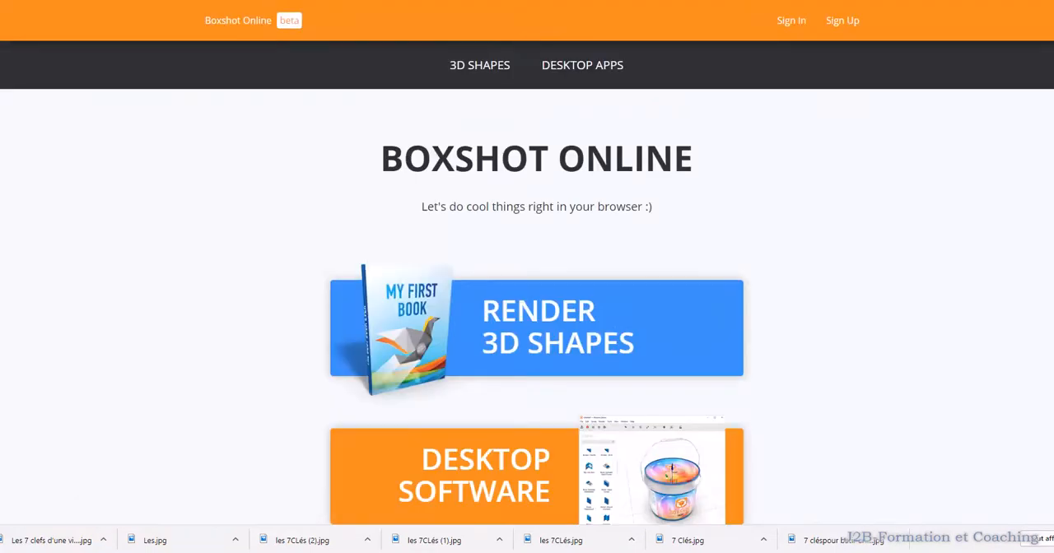
Start a new 3D shape rendering with the Hard-Cover Book model
scroll(556, 331, "down", 1)
scroll(531, 139, "up", 1)
scroll(531, 138, "down", 1)
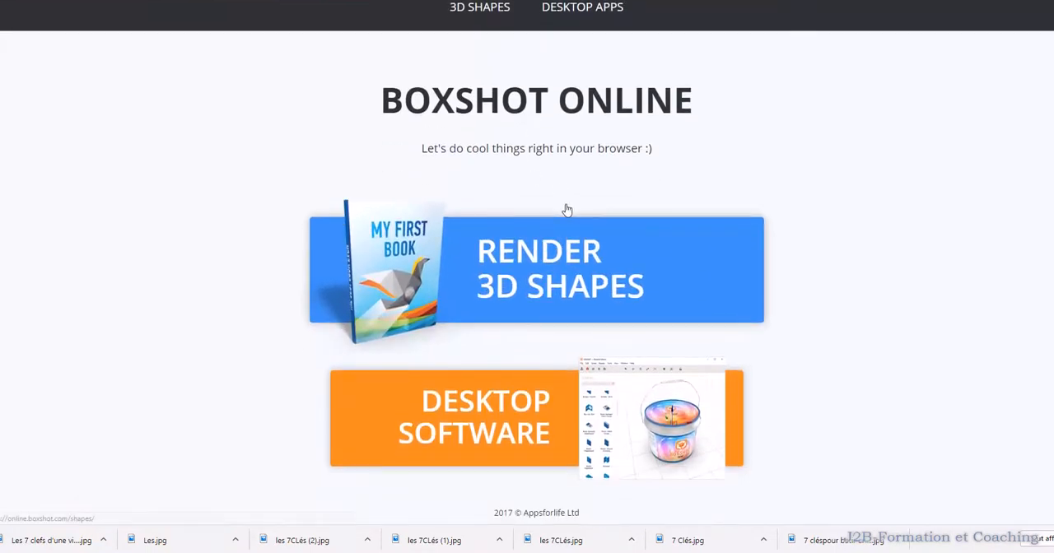
left_click(441, 273)
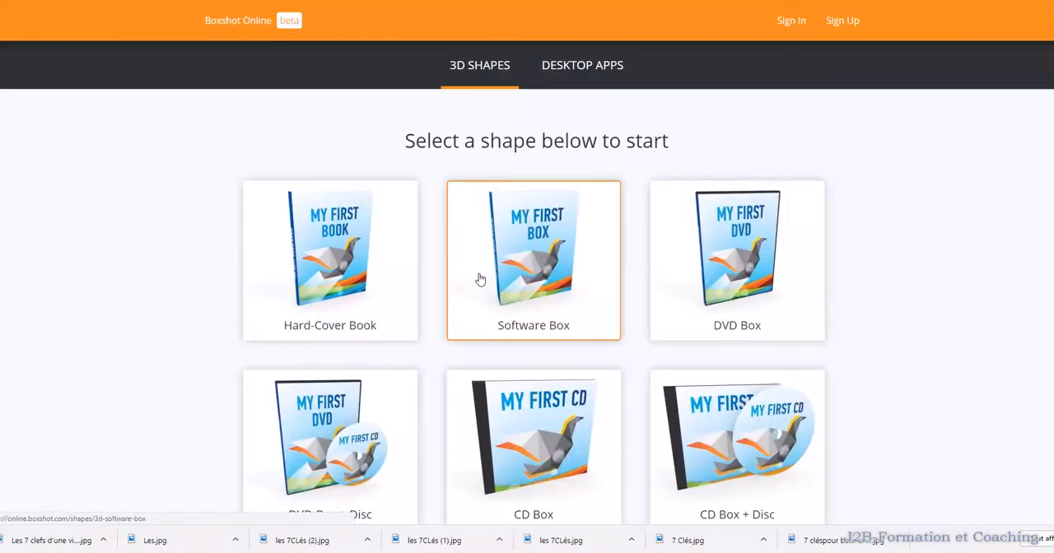
scroll(412, 251, "down", 1)
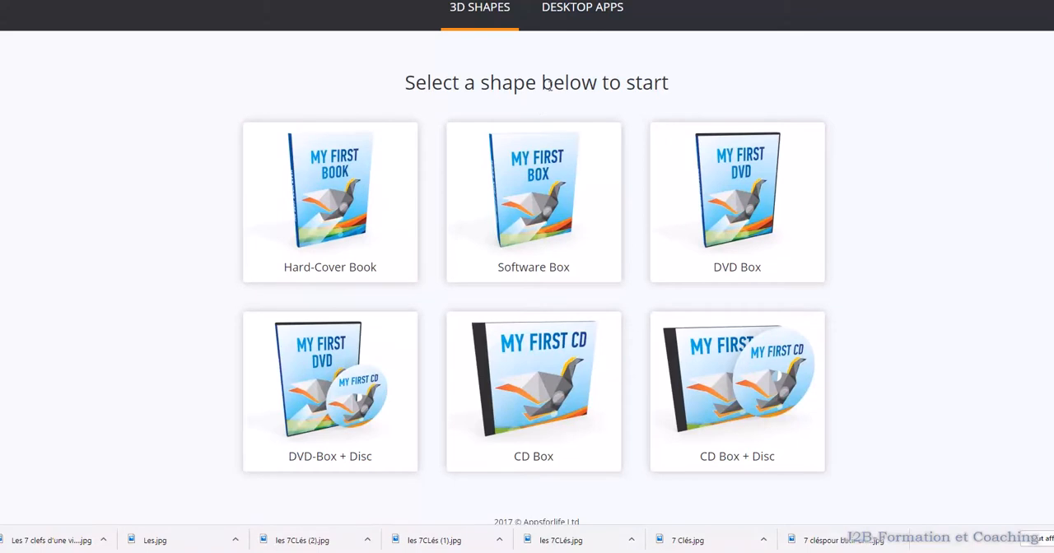
scroll(717, 247, "down", 1)
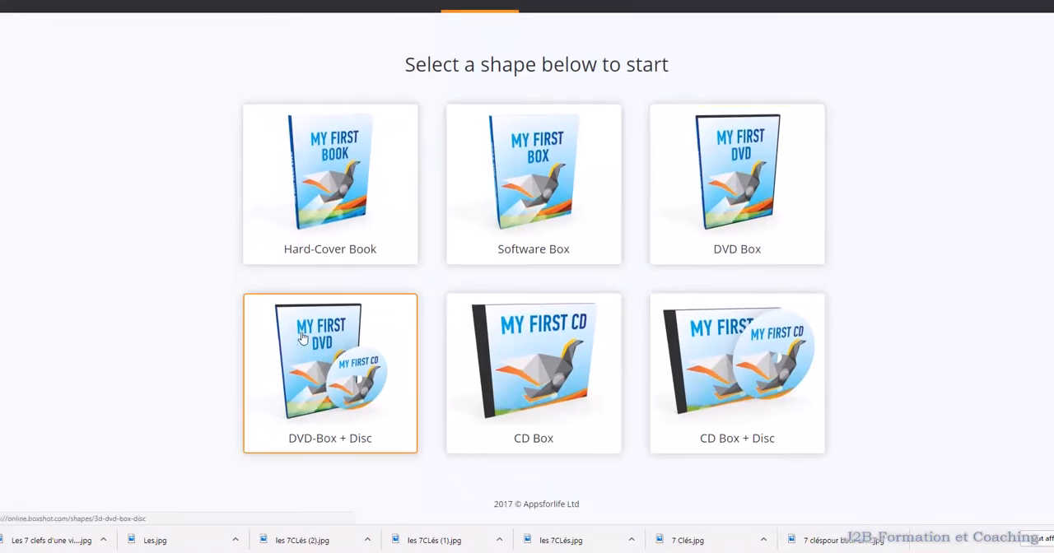
left_click(331, 176)
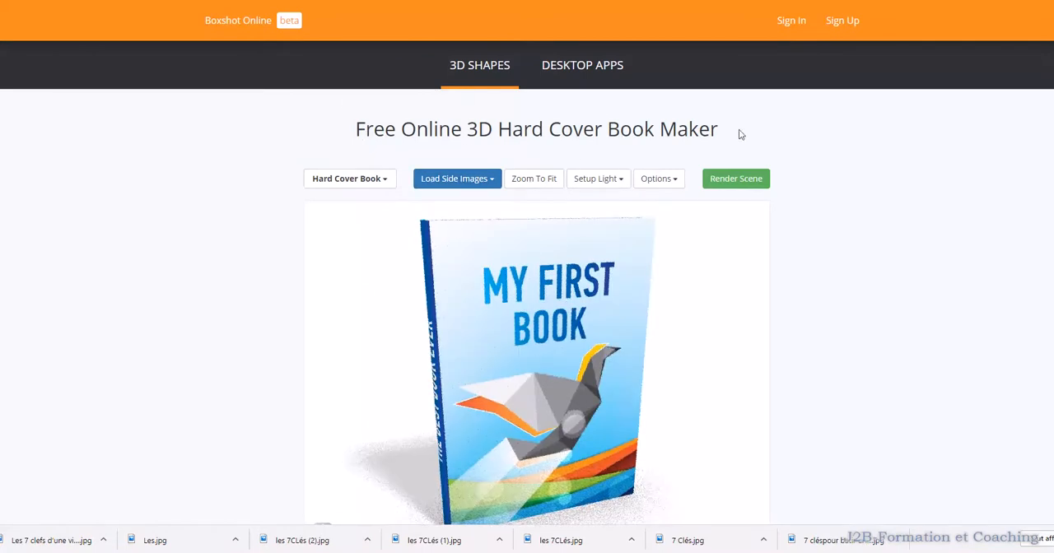
Load the image Les.jpg as the front cover of the hard cover book
scroll(738, 132, "down", 2)
scroll(513, 206, "down", 3)
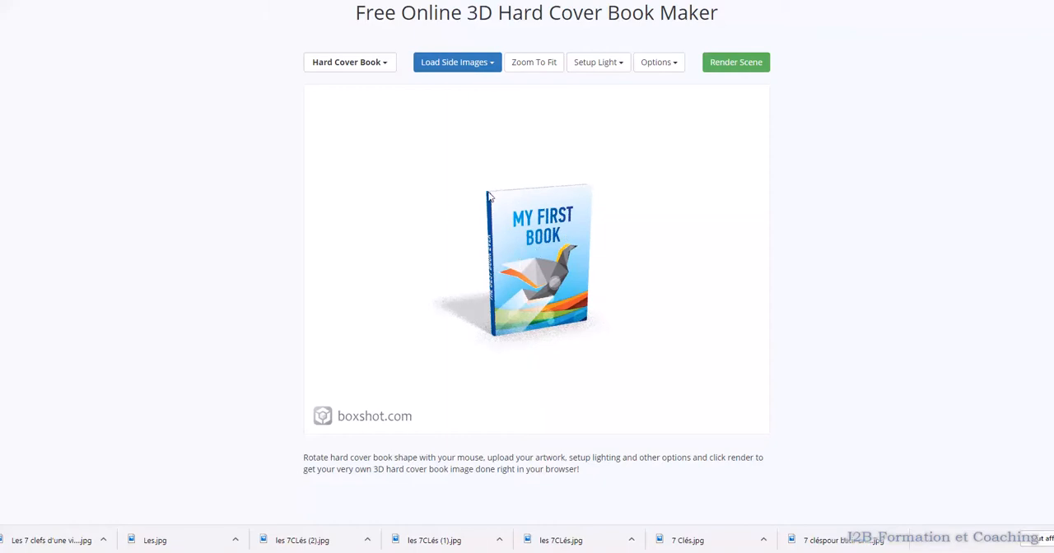
left_click_drag(464, 156, 481, 177)
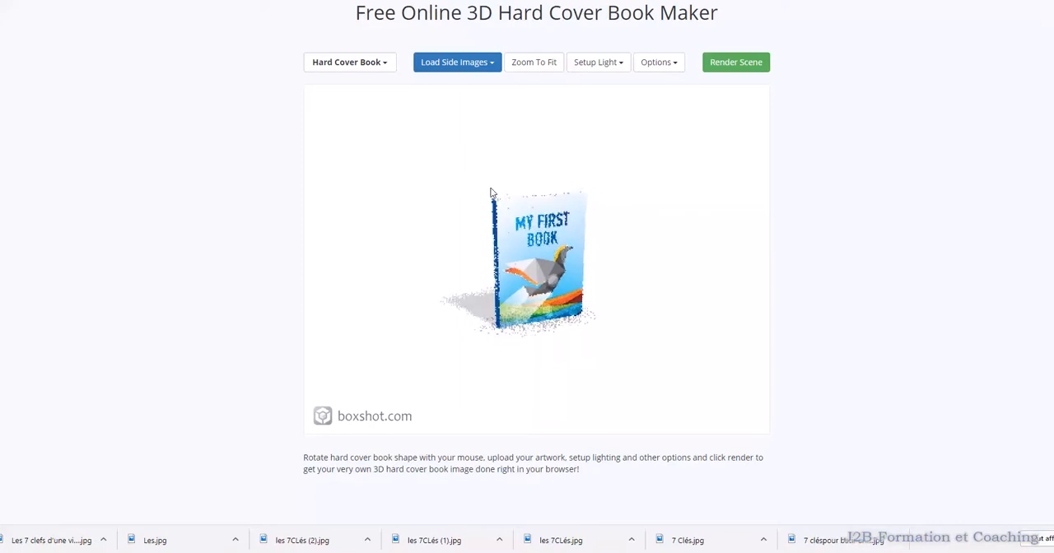
scroll(491, 195, "up", 10)
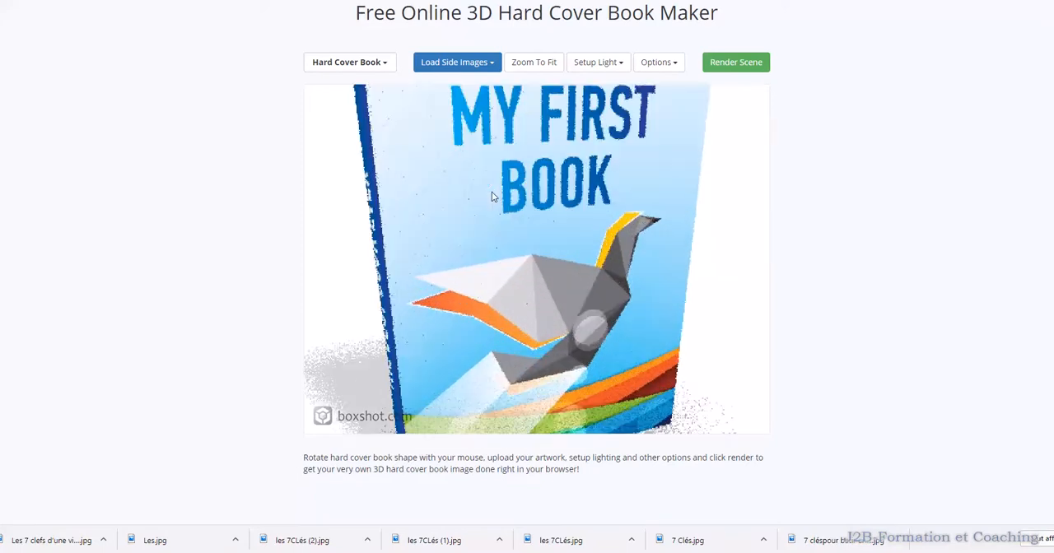
scroll(466, 187, "down", 10)
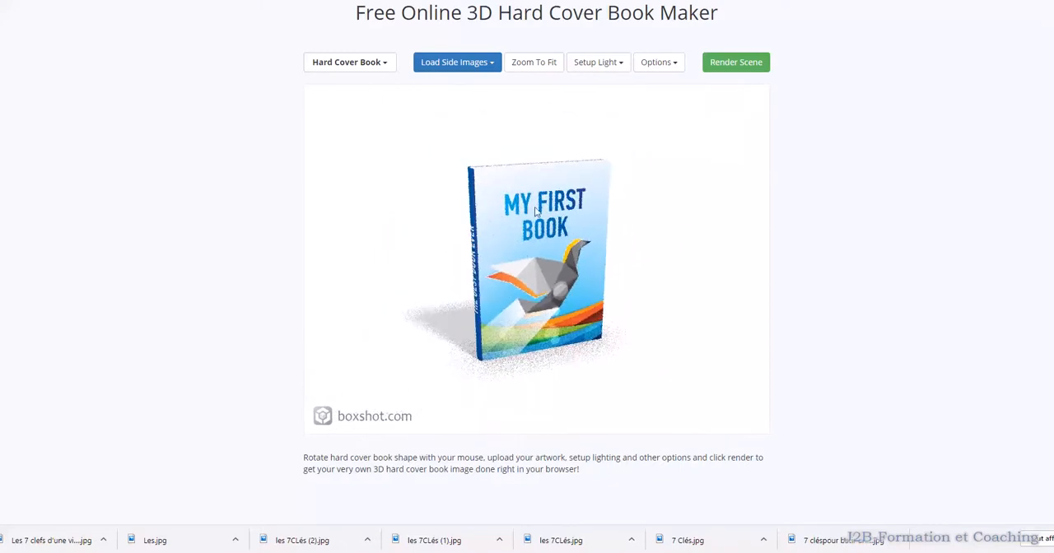
left_click(467, 65)
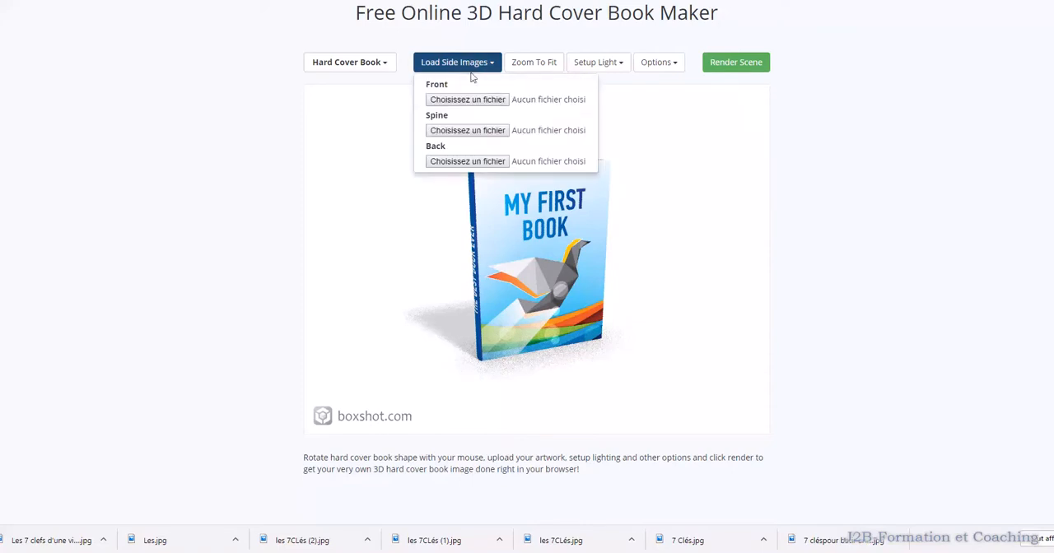
left_click(479, 100)
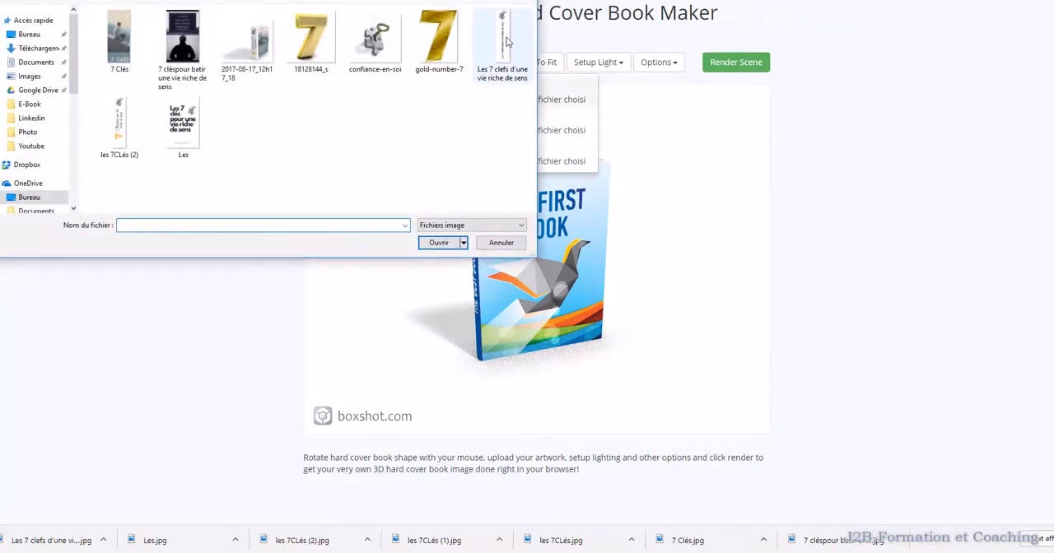
left_click(192, 127)
left_click(451, 246)
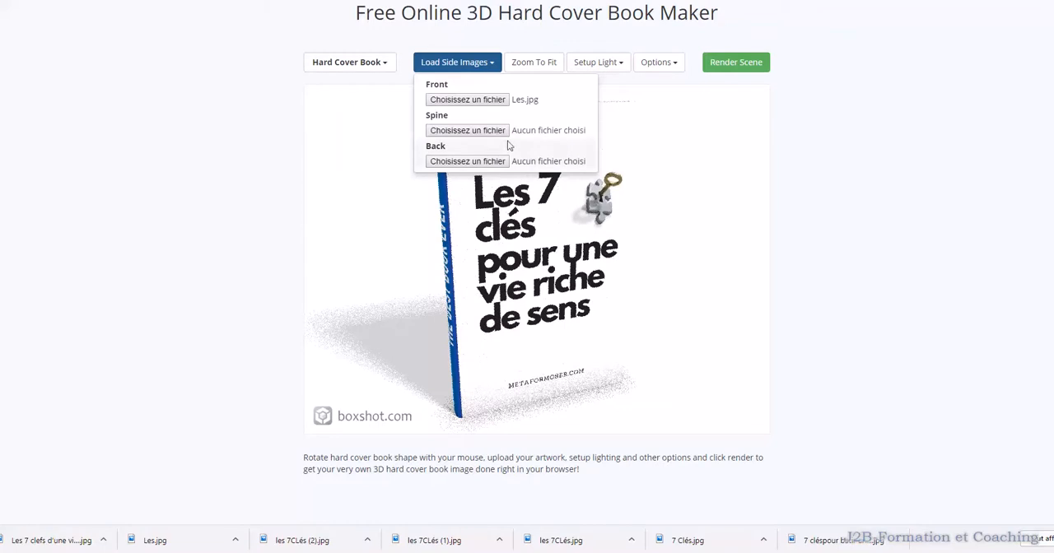
Load the image "Les 7 clefs d'une vie riche de sens" as the book's spine
left_click(466, 134)
left_click(504, 50)
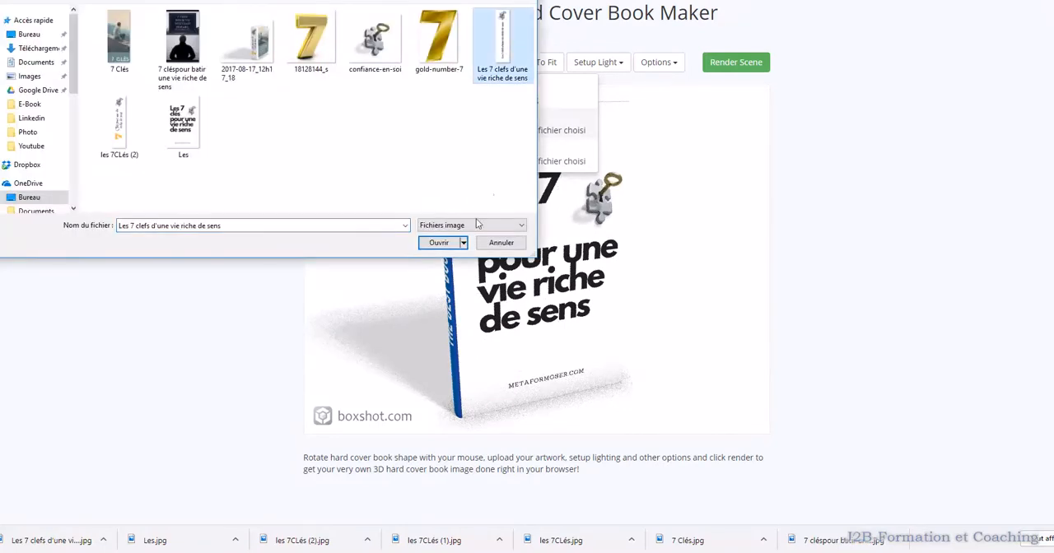
left_click(436, 242)
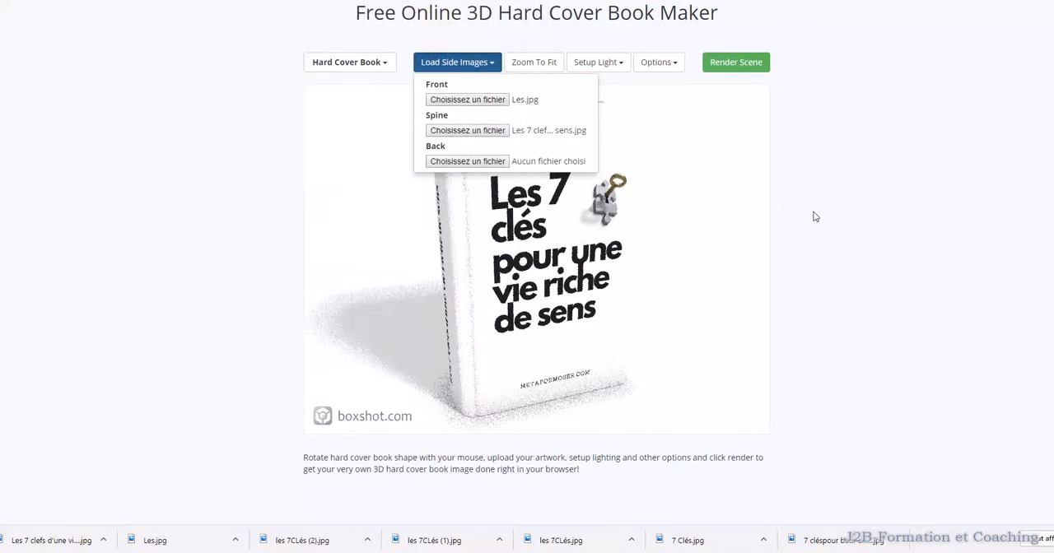
Rotate the 3D book so its spine and front cover both face the viewer, and make it smaller in the scene
left_click_drag(589, 286, 628, 299)
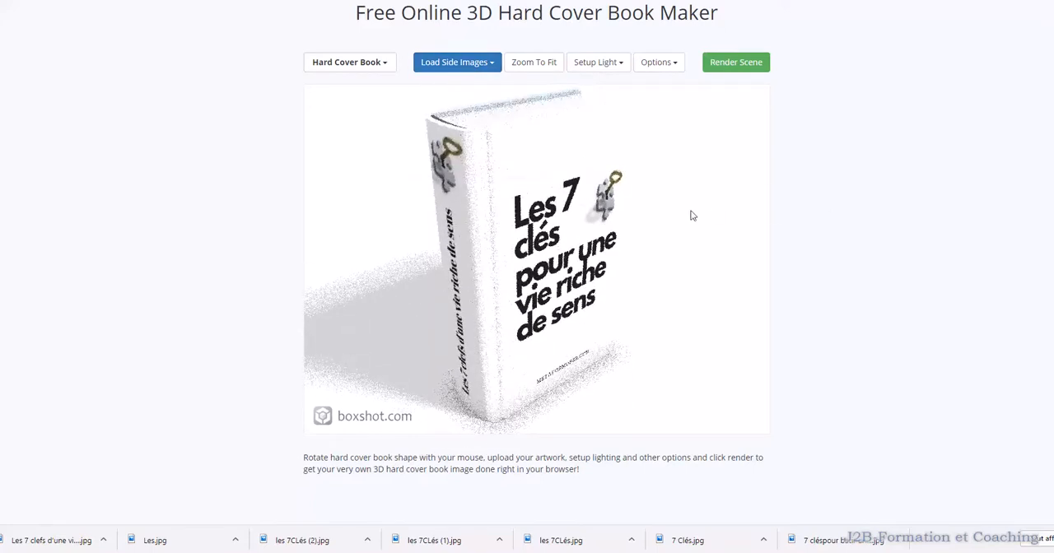
left_click_drag(594, 318, 642, 289)
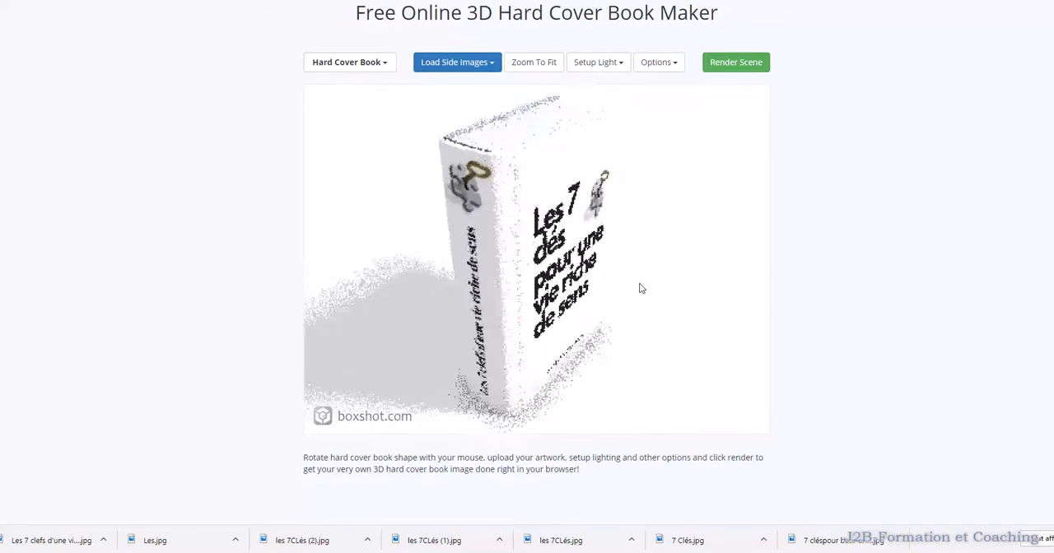
scroll(612, 264, "down", 4)
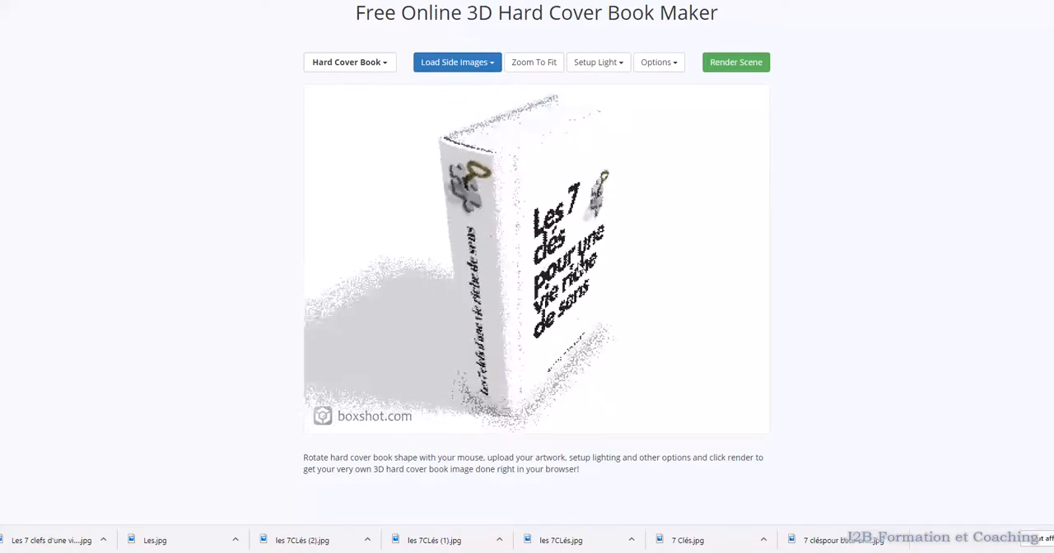
mouse_move(612, 264)
left_mouse_down()
mouse_move(620, 297)
mouse_move(618, 236)
mouse_move(631, 236)
mouse_move(622, 253)
left_mouse_up()
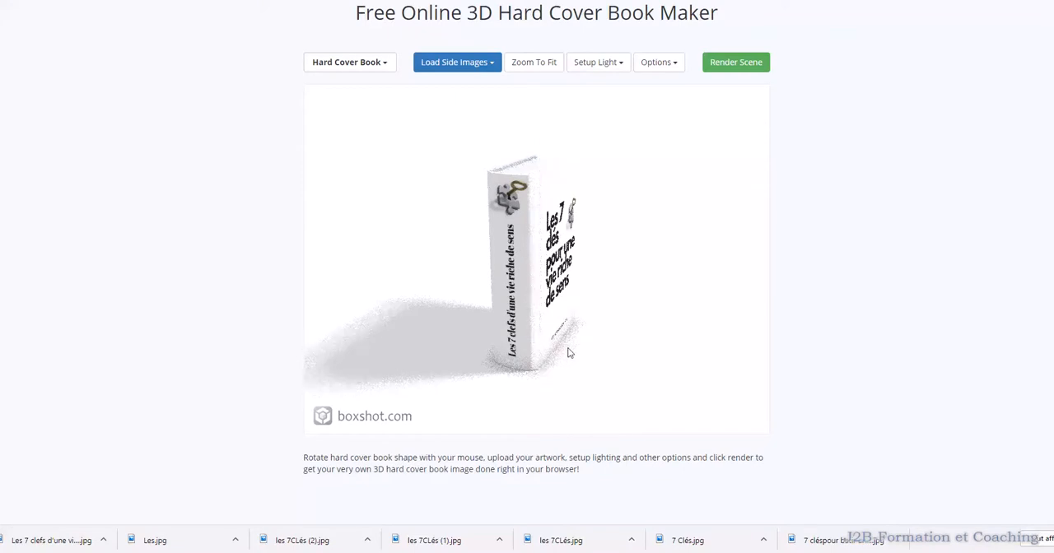
left_click_drag(572, 328, 556, 331)
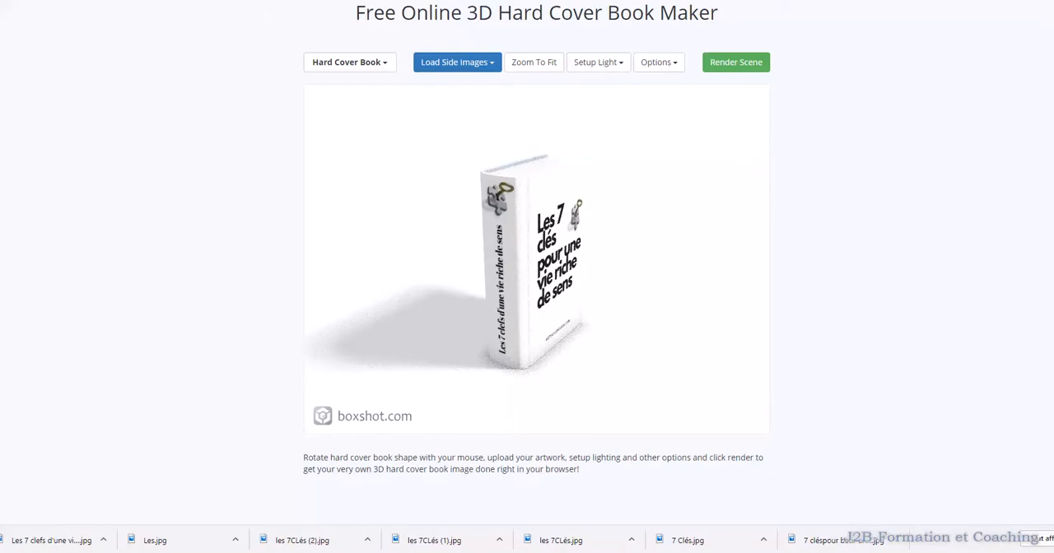
Turn the 3D book slightly further toward its spine and show the hidden system tray icons
left_click(979, 552)
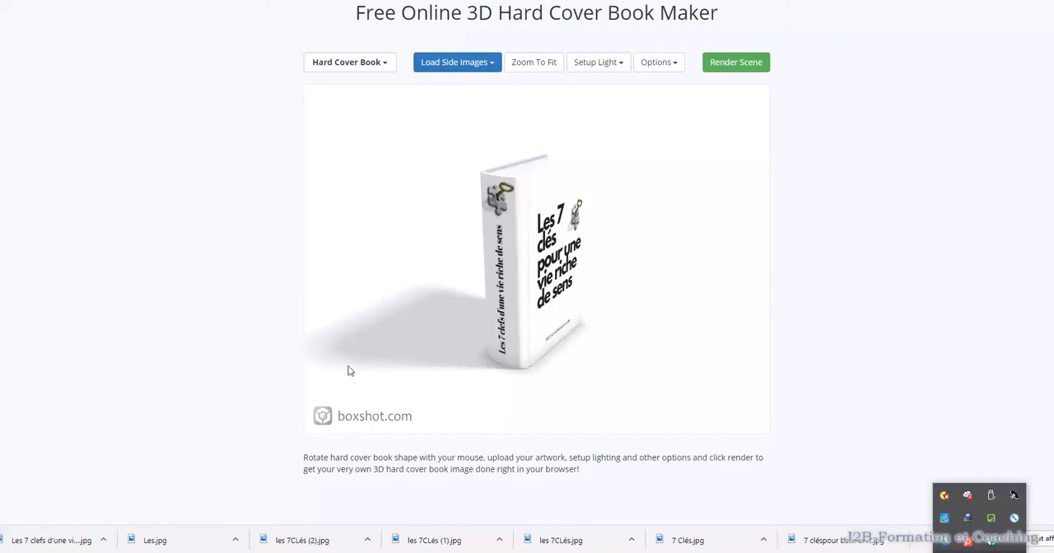
left_click_drag(333, 122, 336, 194)
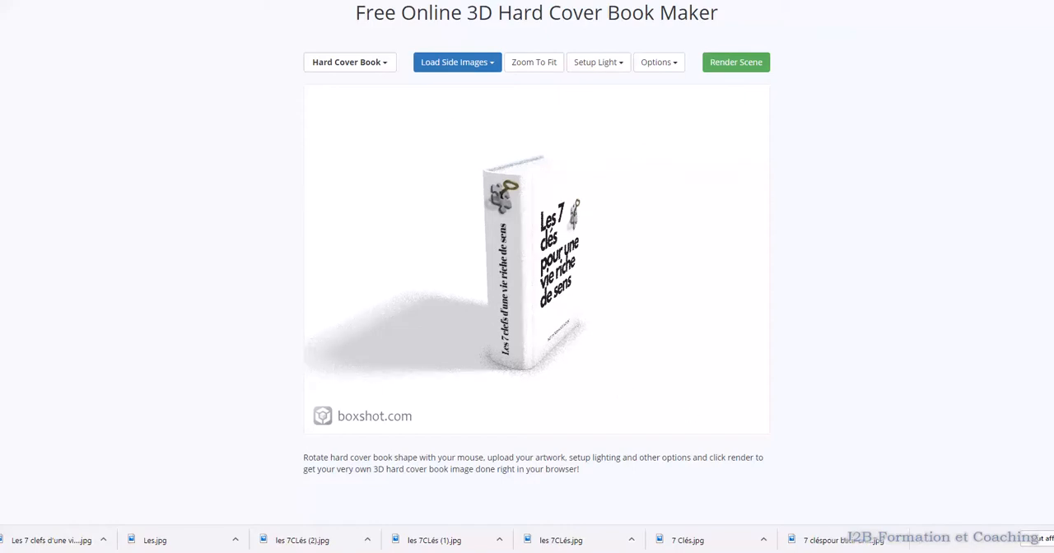
left_click(980, 552)
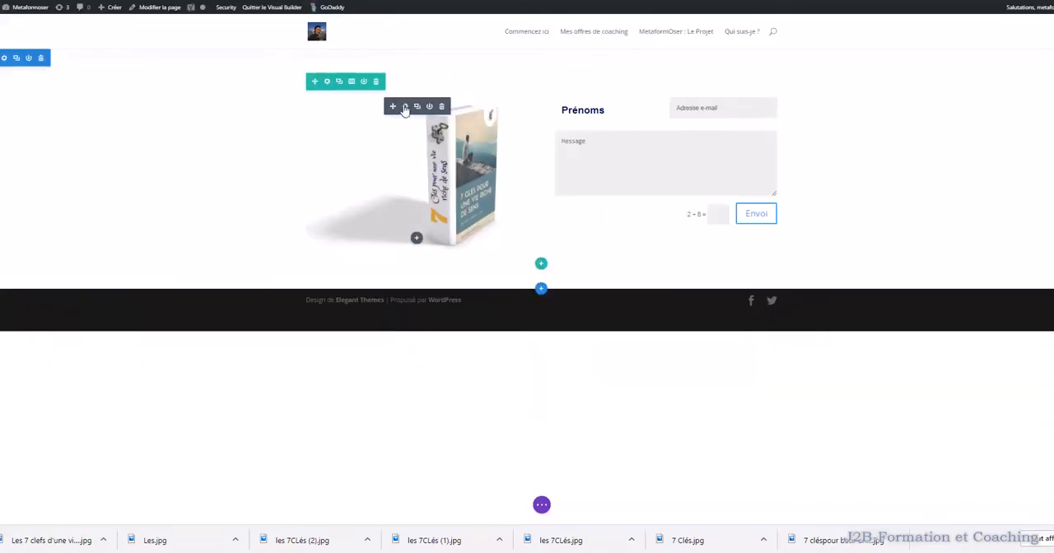
Switch to the website's Visual Builder page, edit the book image module, and select 2017-08-17_12h17_18.png from the media library
left_click(404, 107)
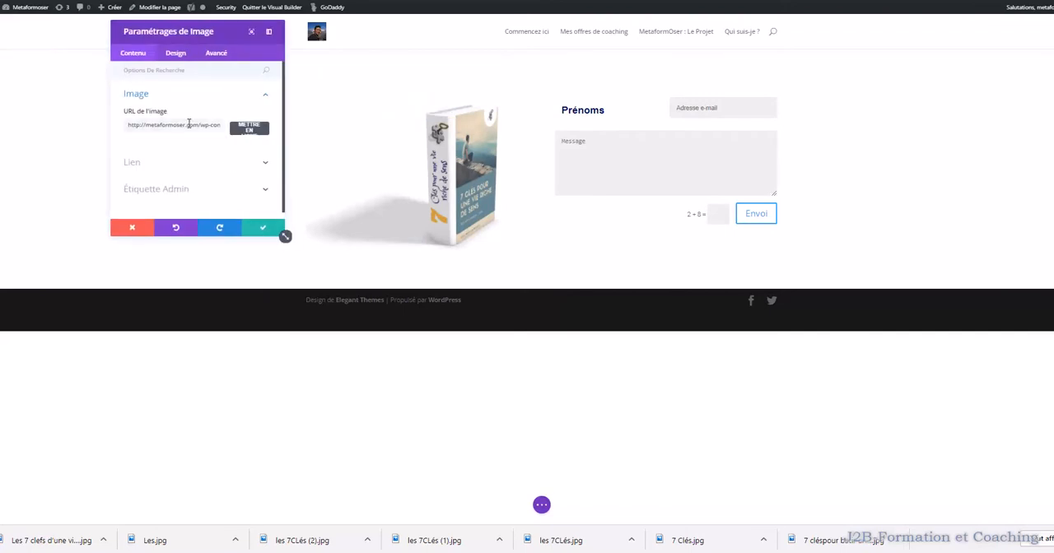
left_click(256, 131)
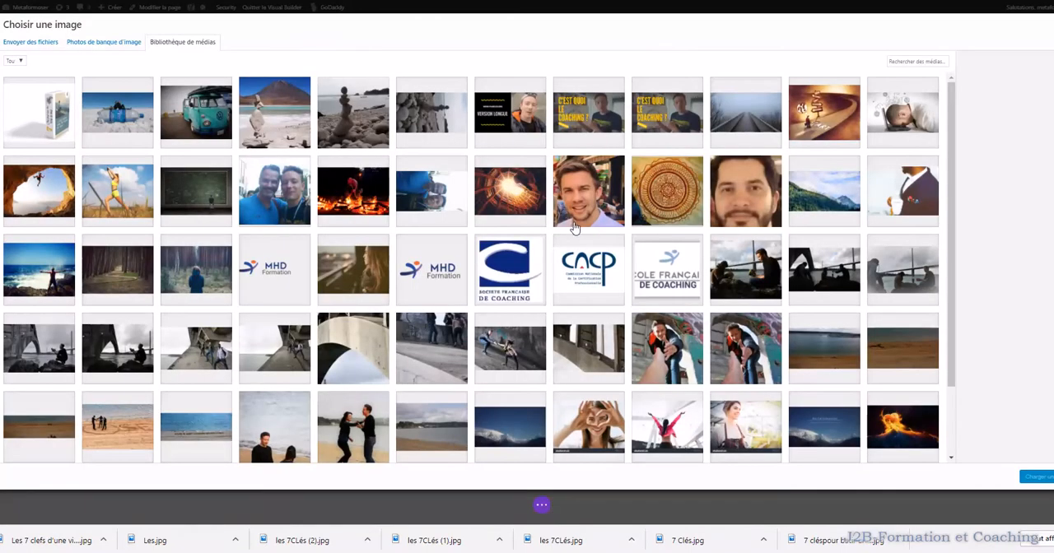
scroll(575, 229, "down", 1)
scroll(300, 136, "up", 1)
left_click(51, 132)
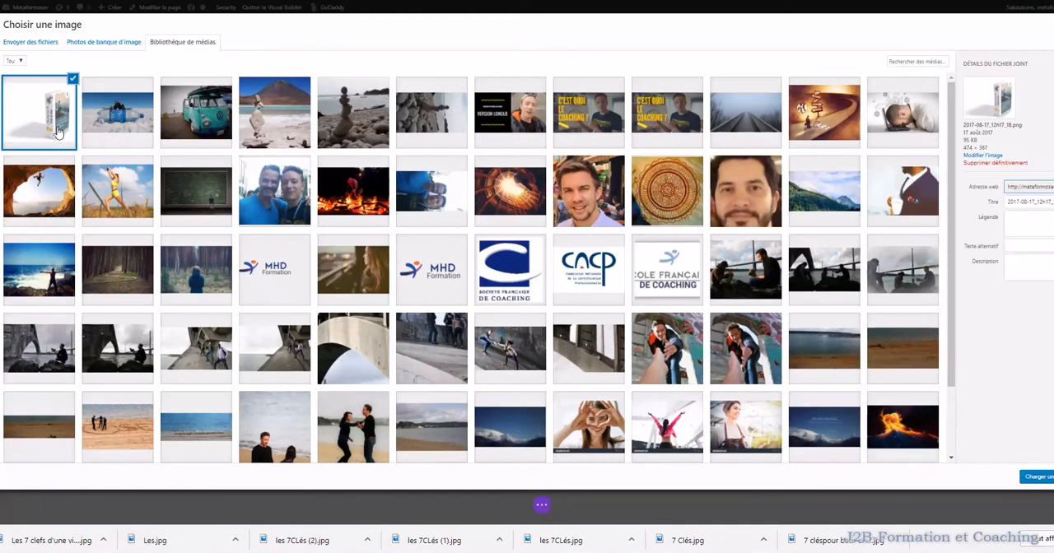